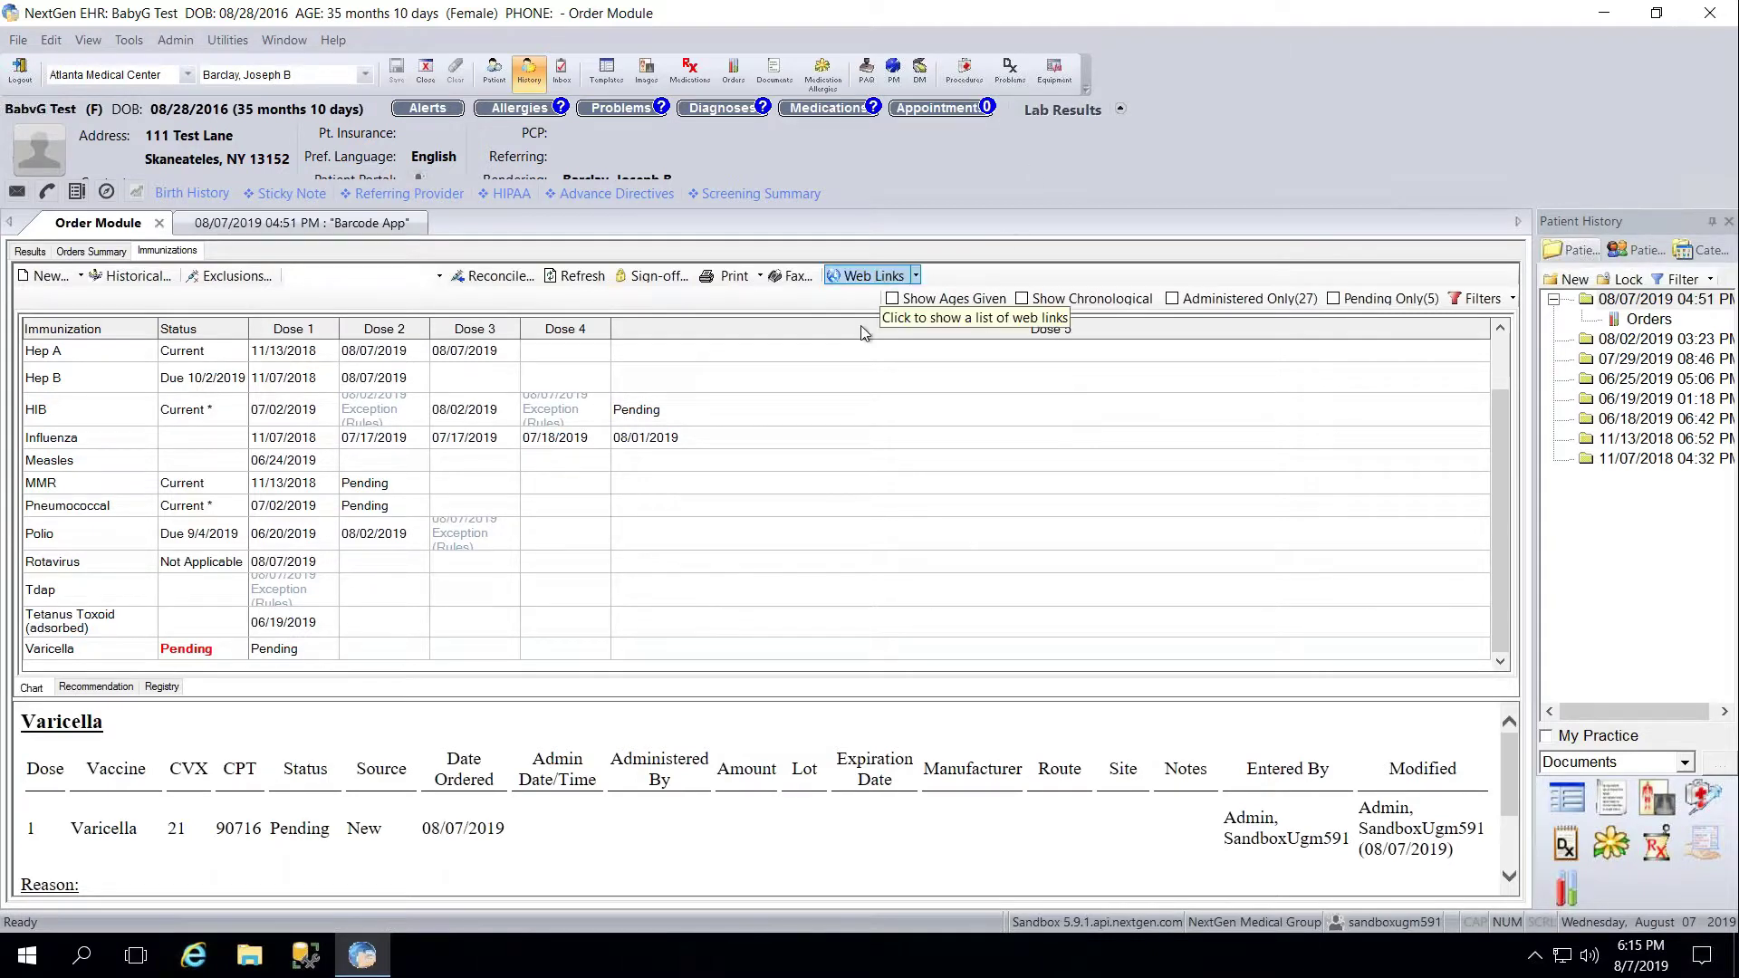
- Open the Barcode App template for the patient and open the ordered Varicella immunization for administration entry
click(218, 226)
click(96, 222)
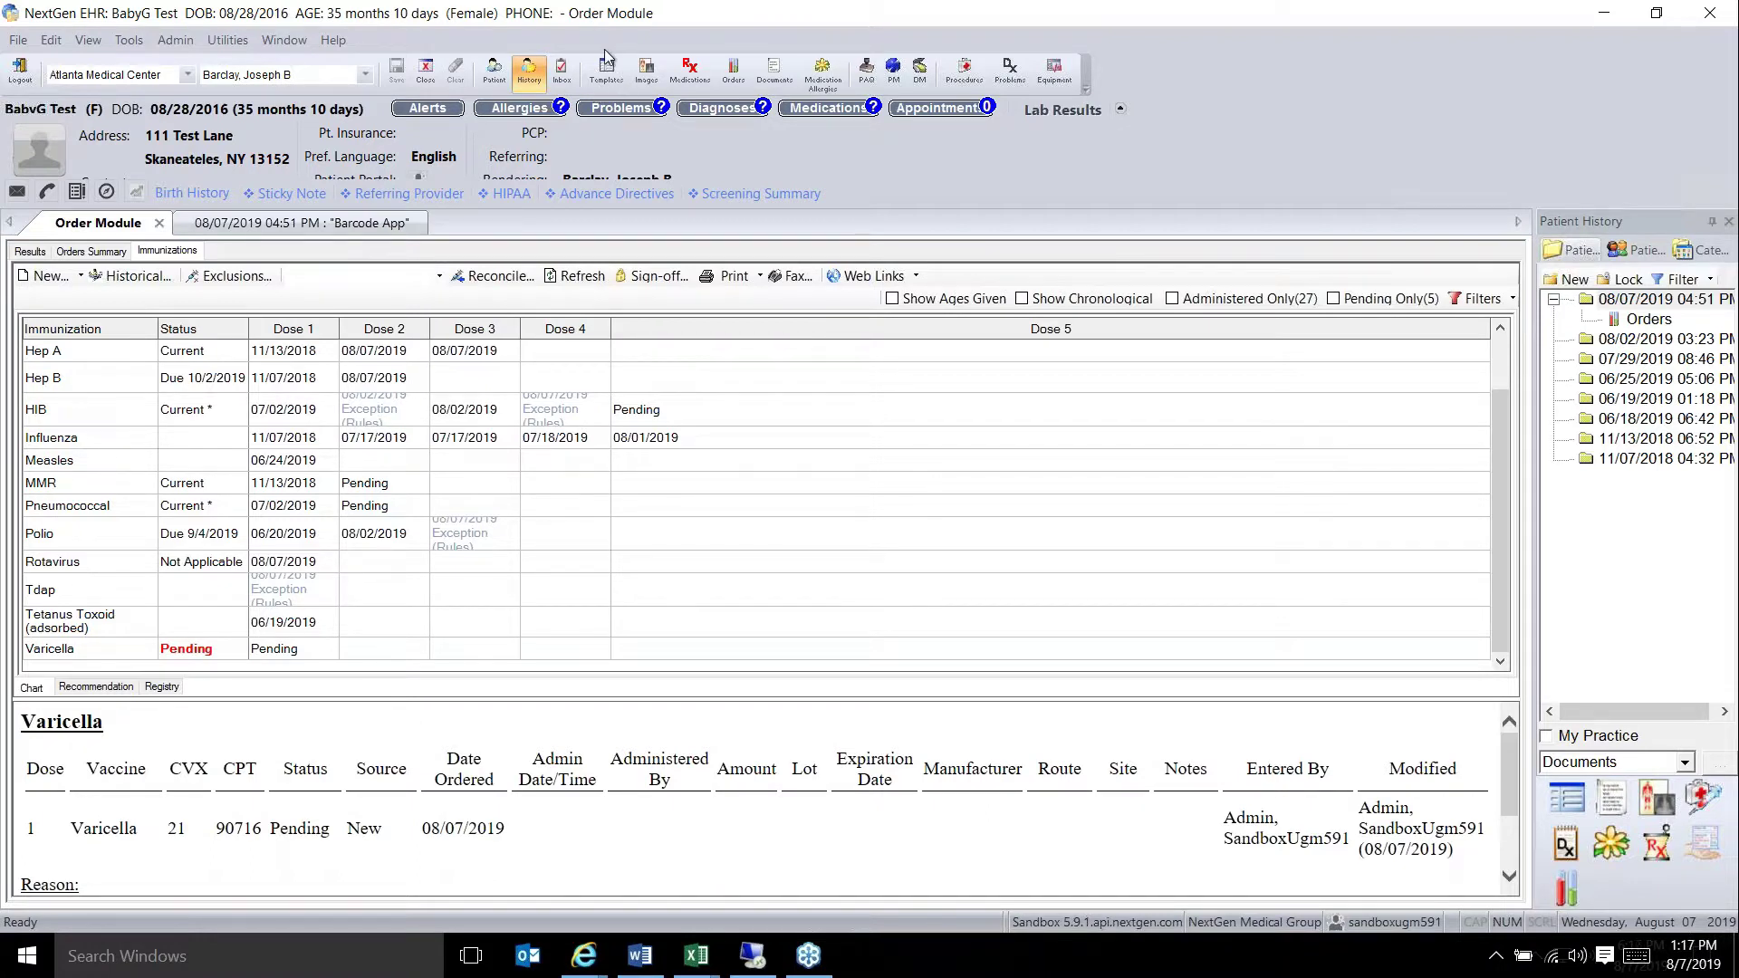
click(606, 77)
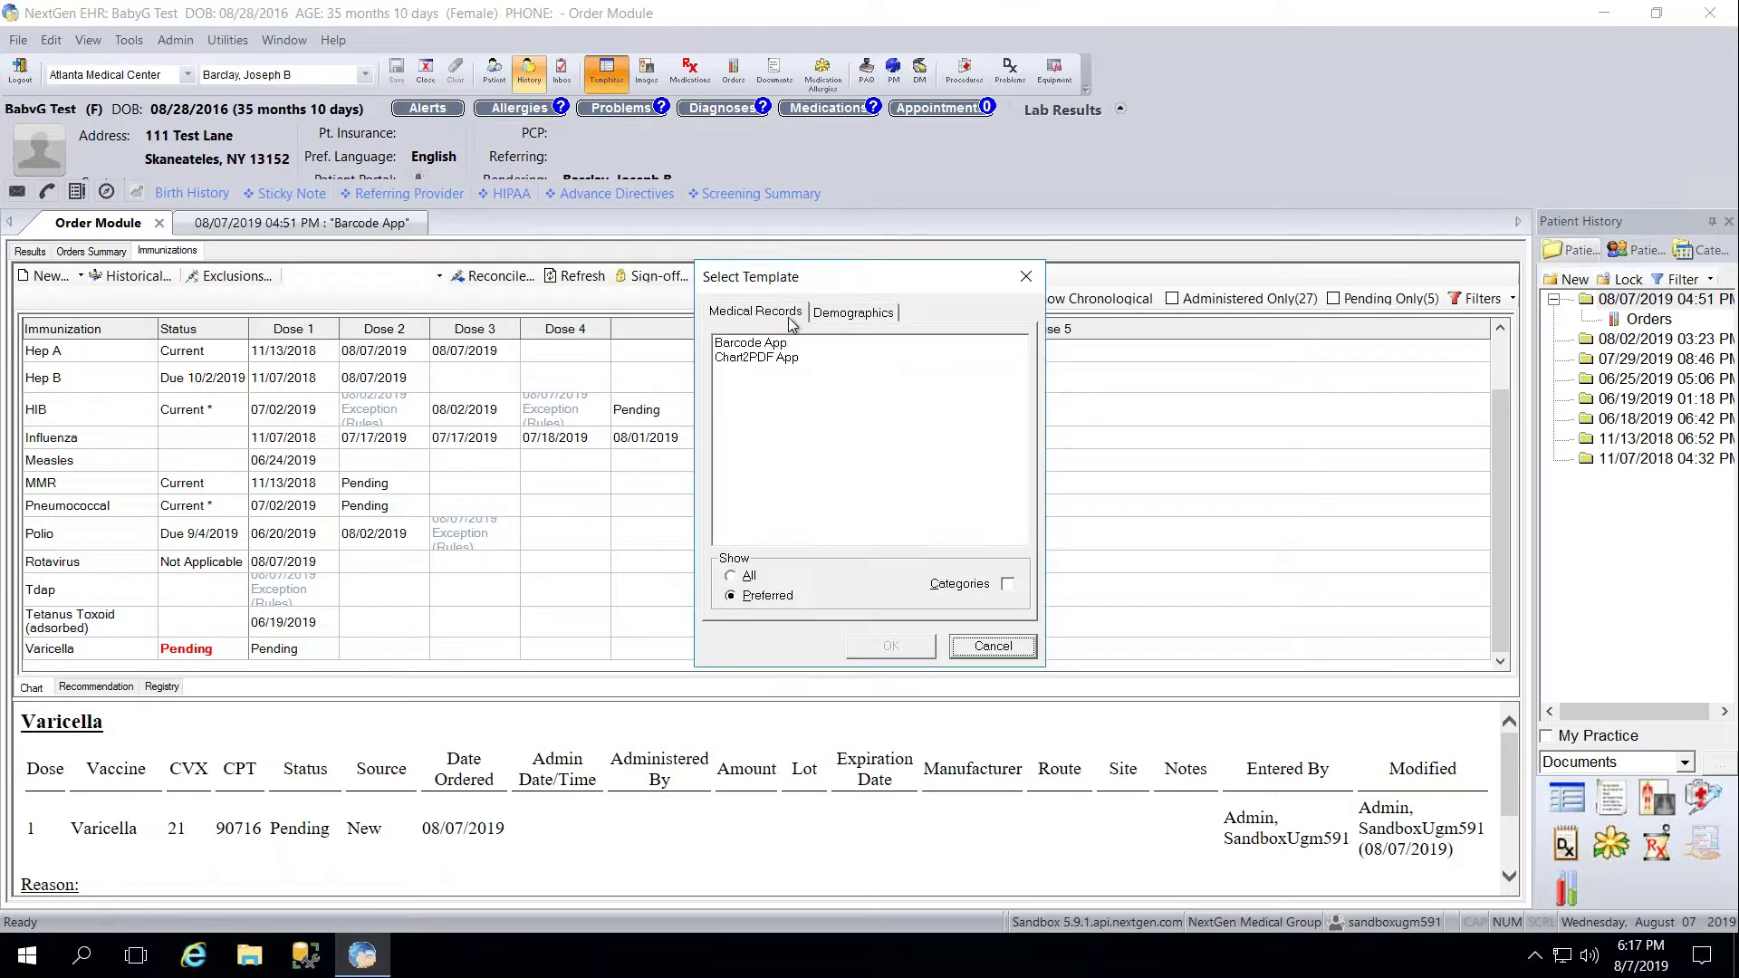
click(779, 343)
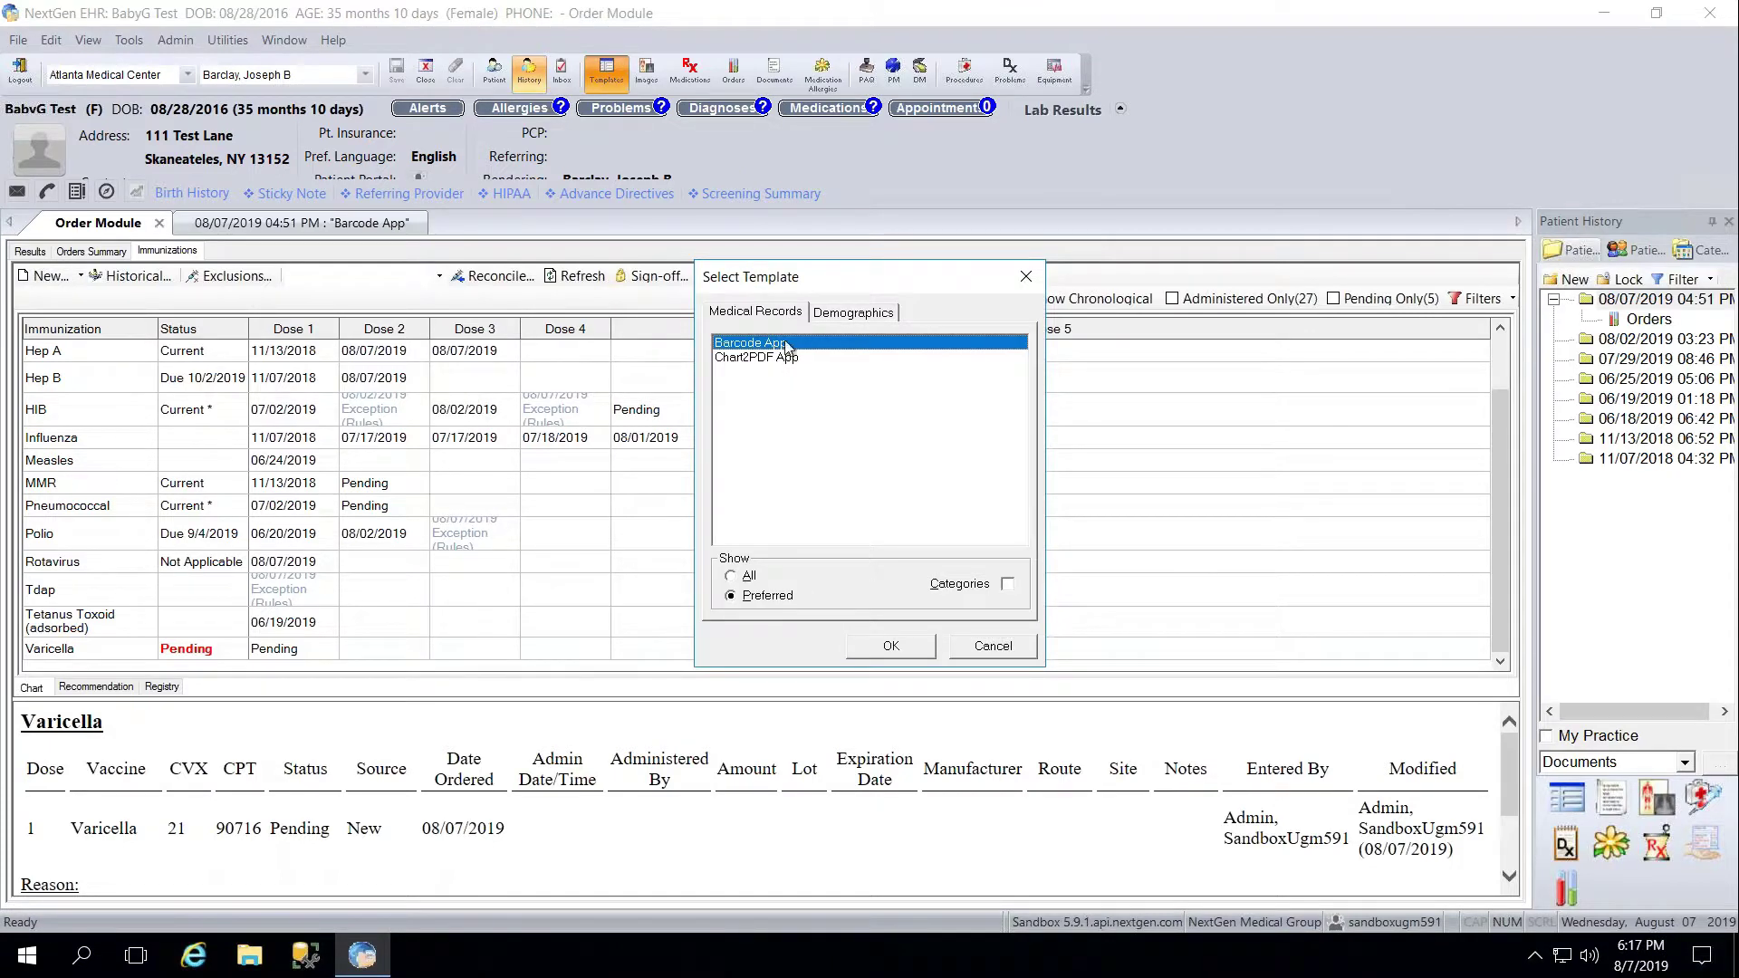
click(897, 648)
click(932, 531)
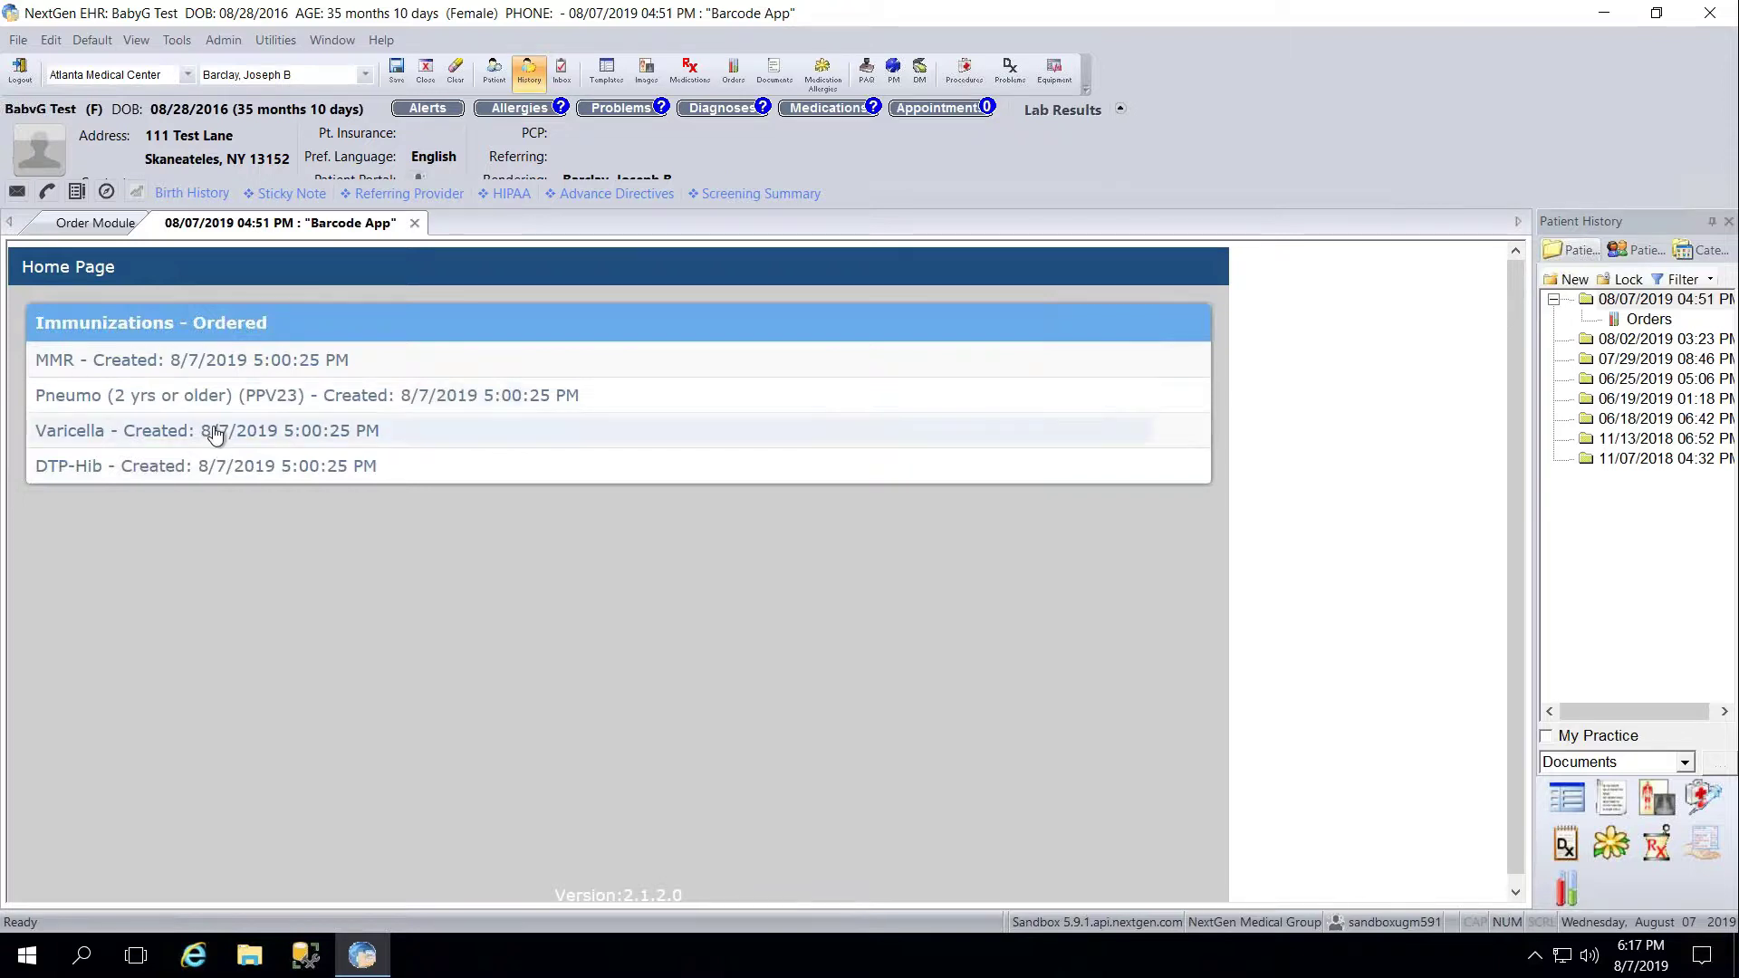
click(327, 440)
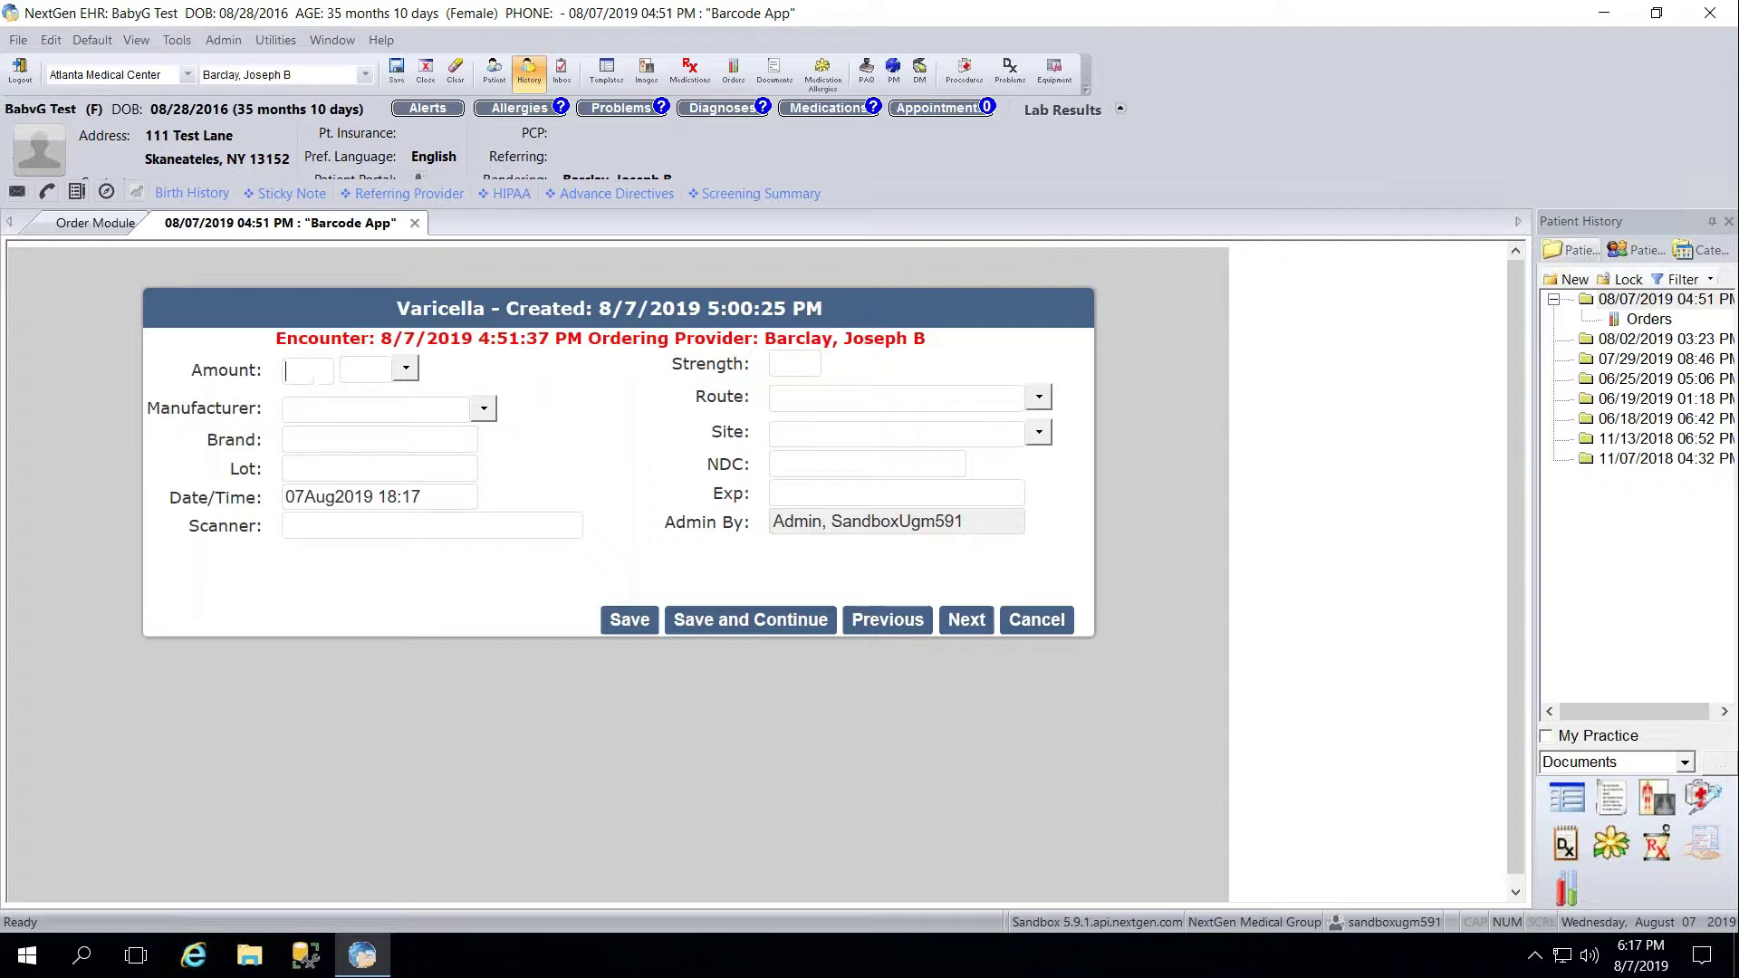
text(0.5)
drag(186, 532, 271, 528)
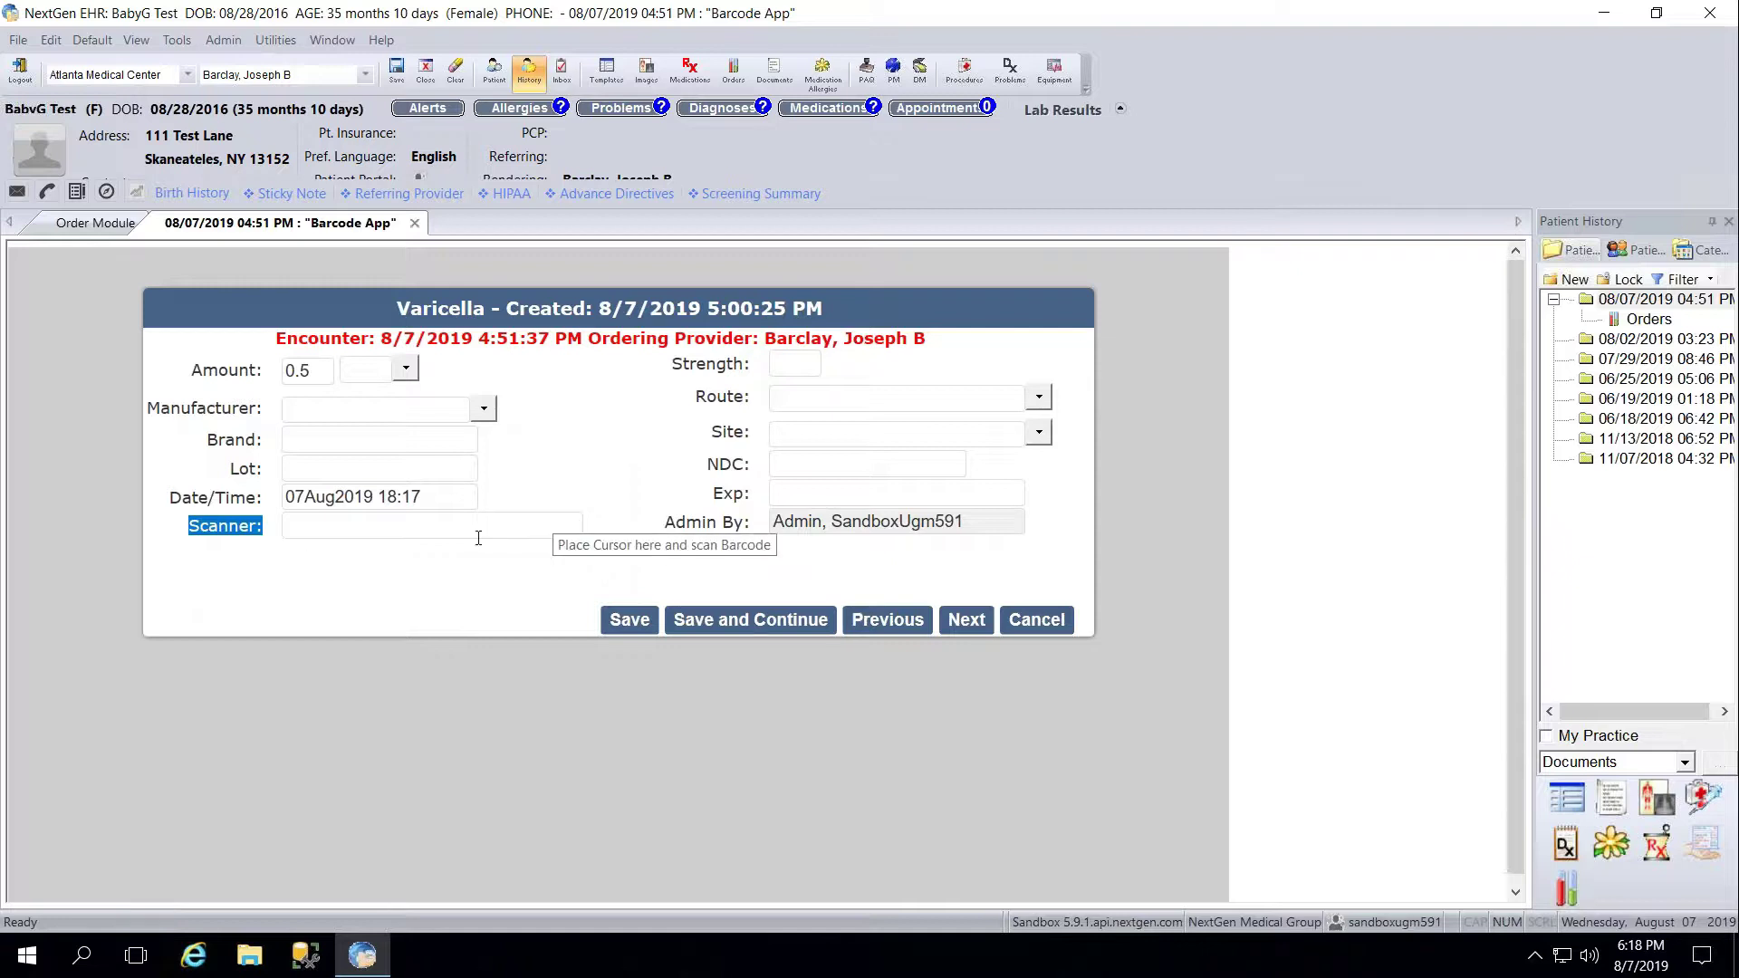
click(426, 529)
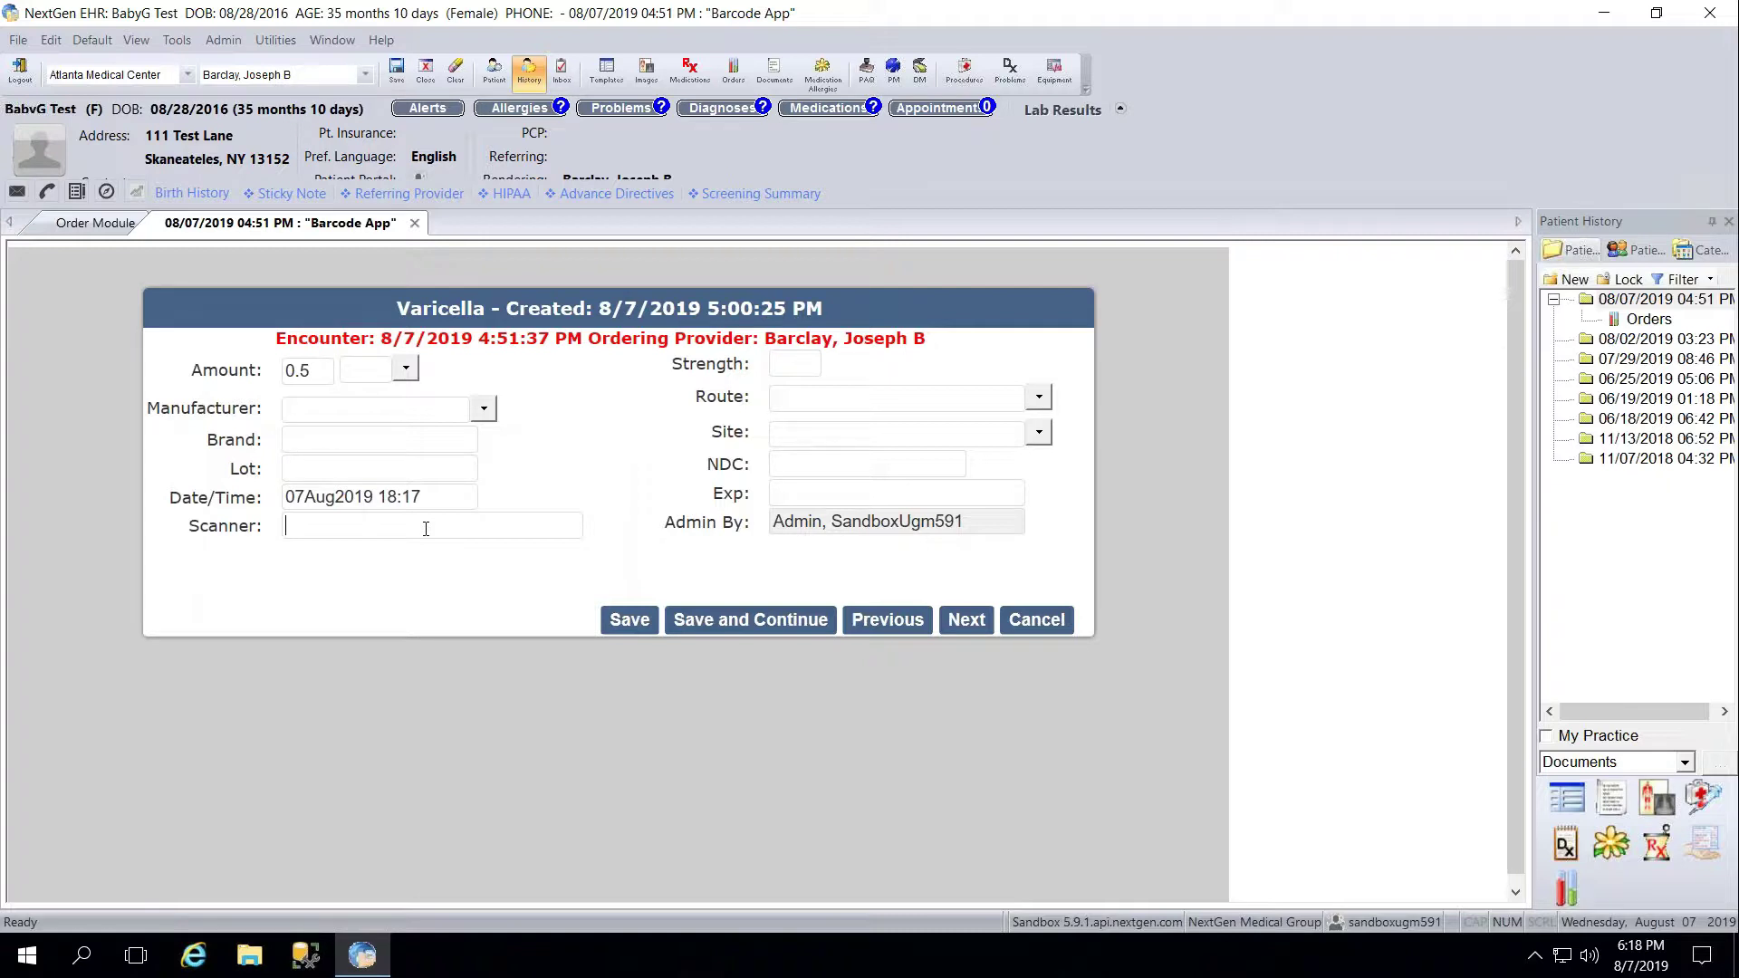
text(01003000648370151720012810R01663)
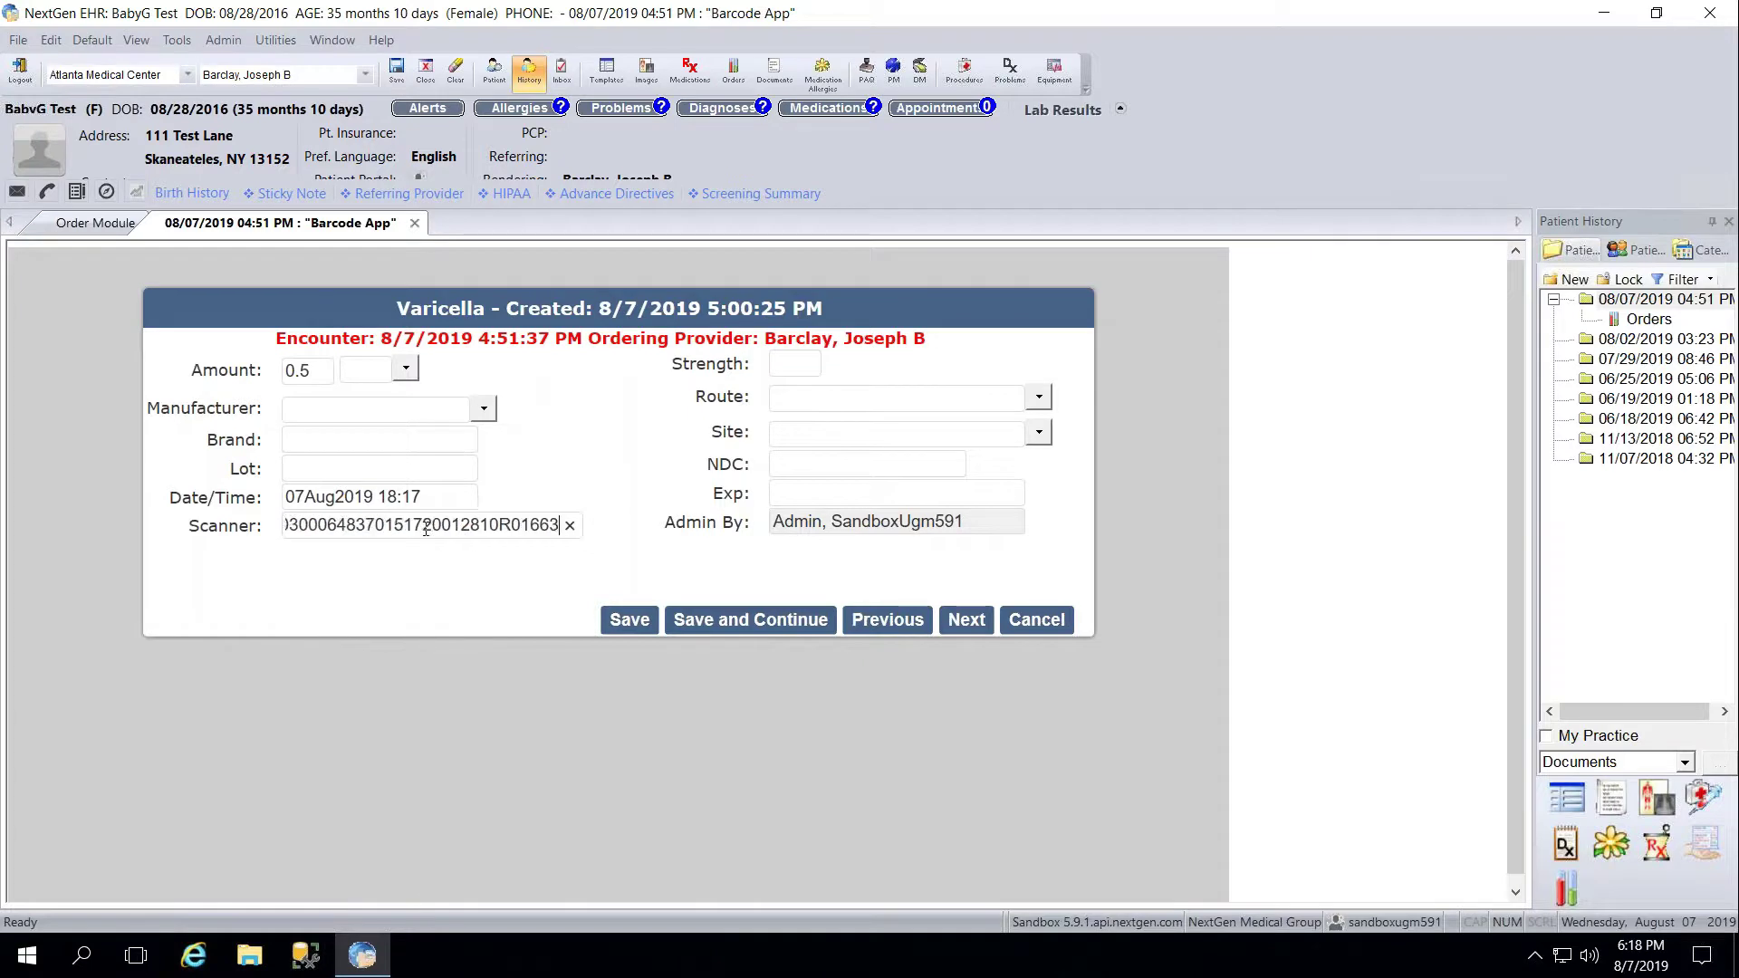
key(Return)
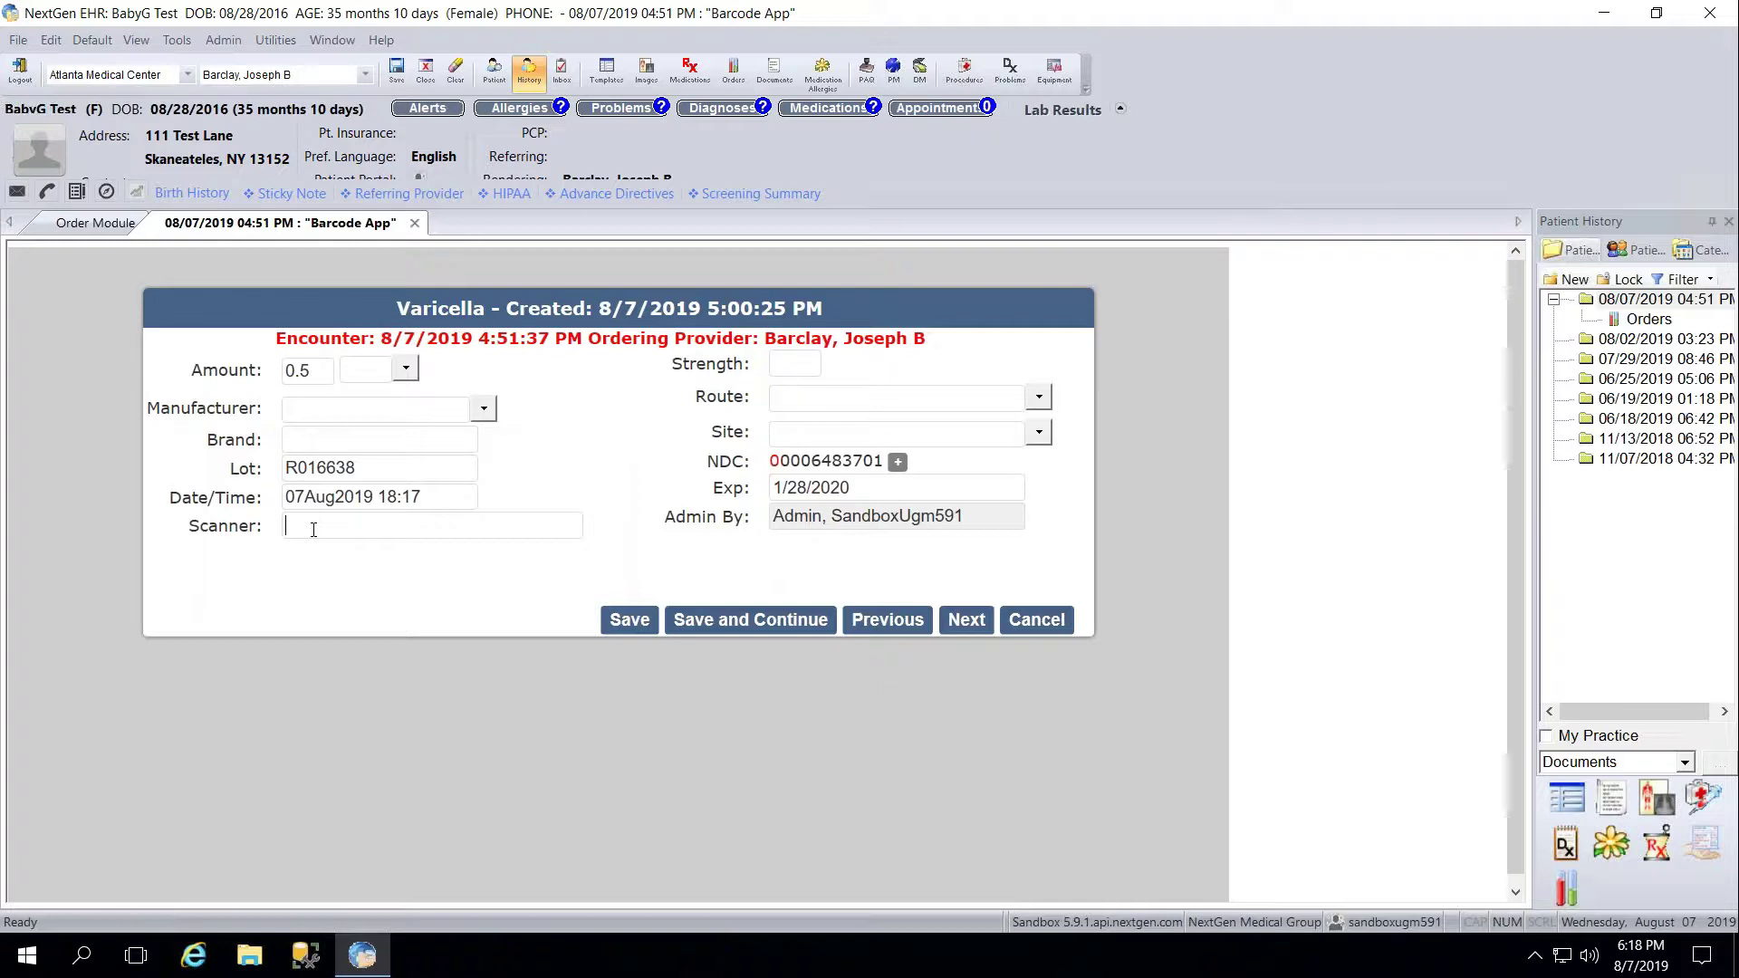
- Scan Milliliters as the Varicella amount unit and Merck and Co., Inc. as the manufacturer
text(Milliliters)
key(Return)
text(Merck and Co., Inc.)
key(Return)
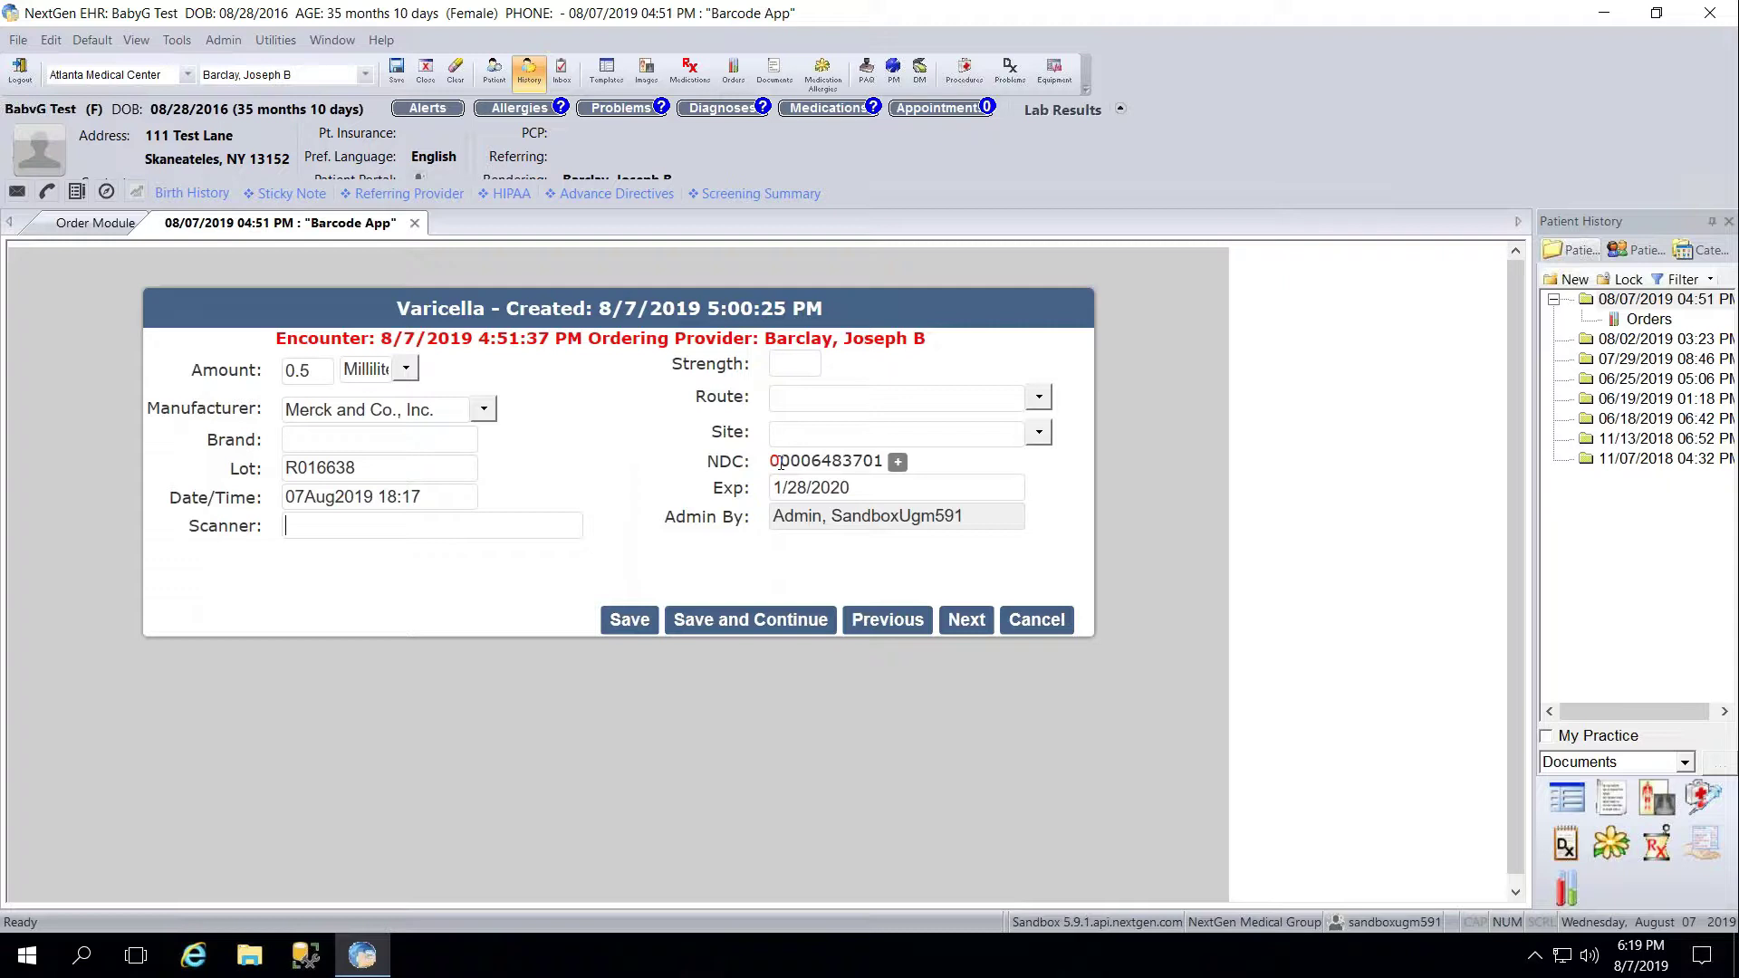
- Scan Intramuscular as the Varicella route and Left Thigh as the administration site
drag(780, 463, 771, 463)
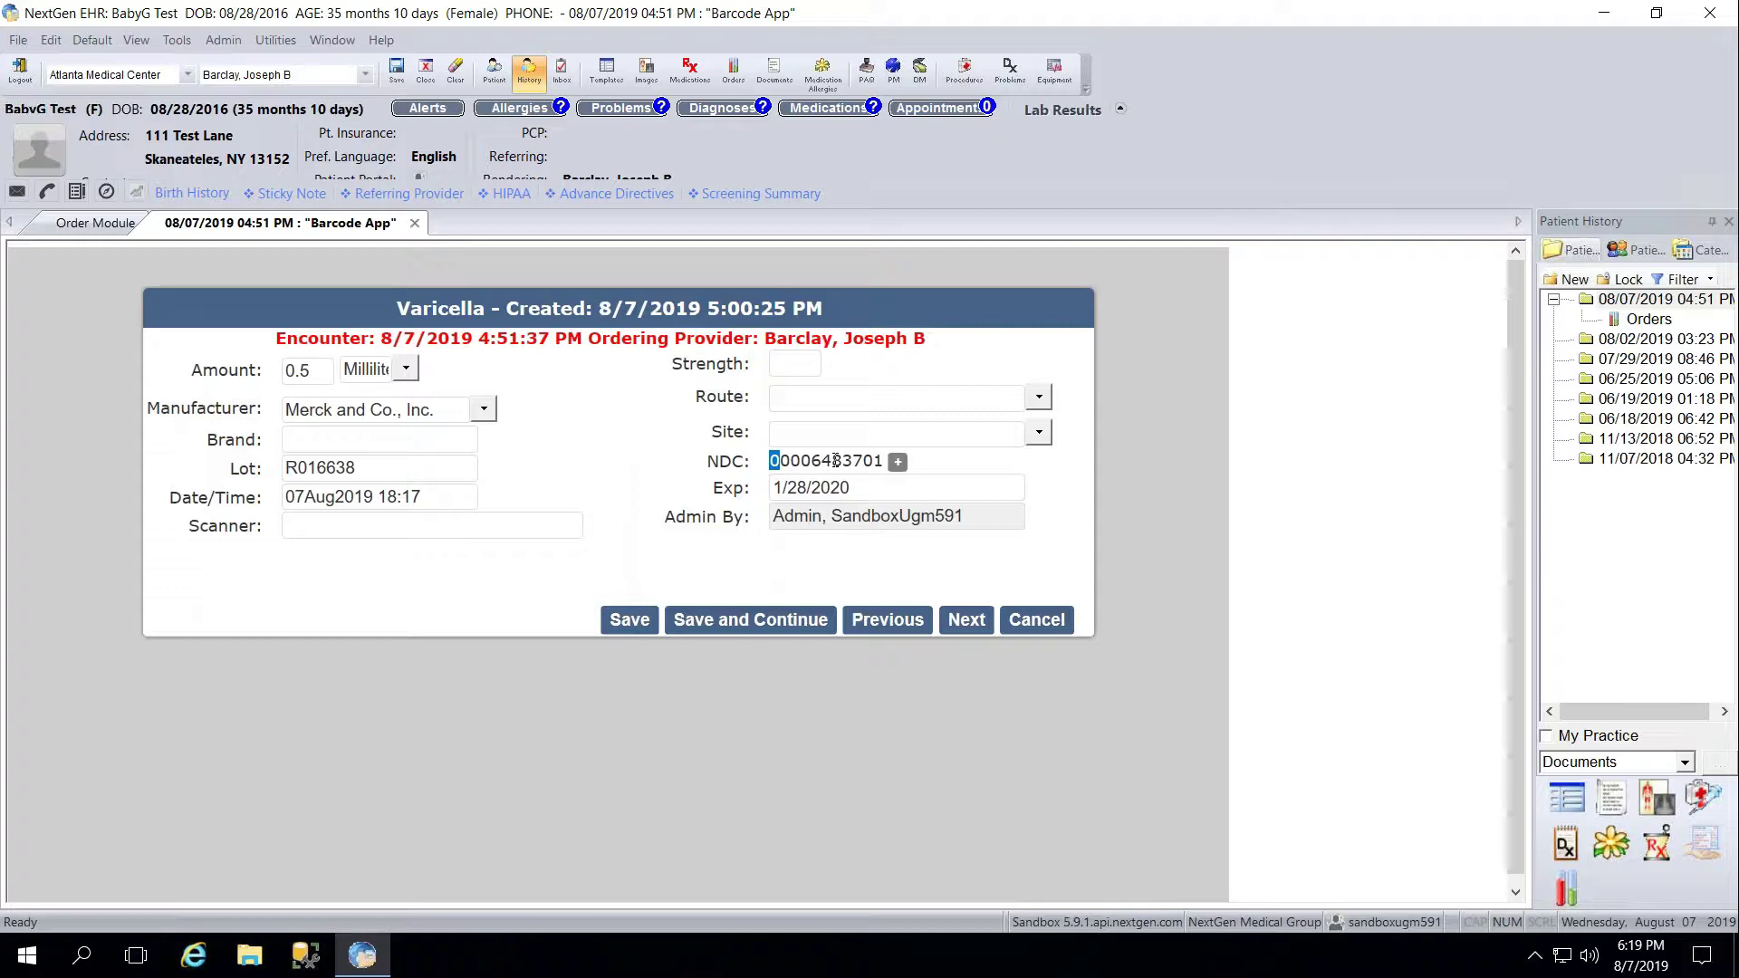
click(369, 528)
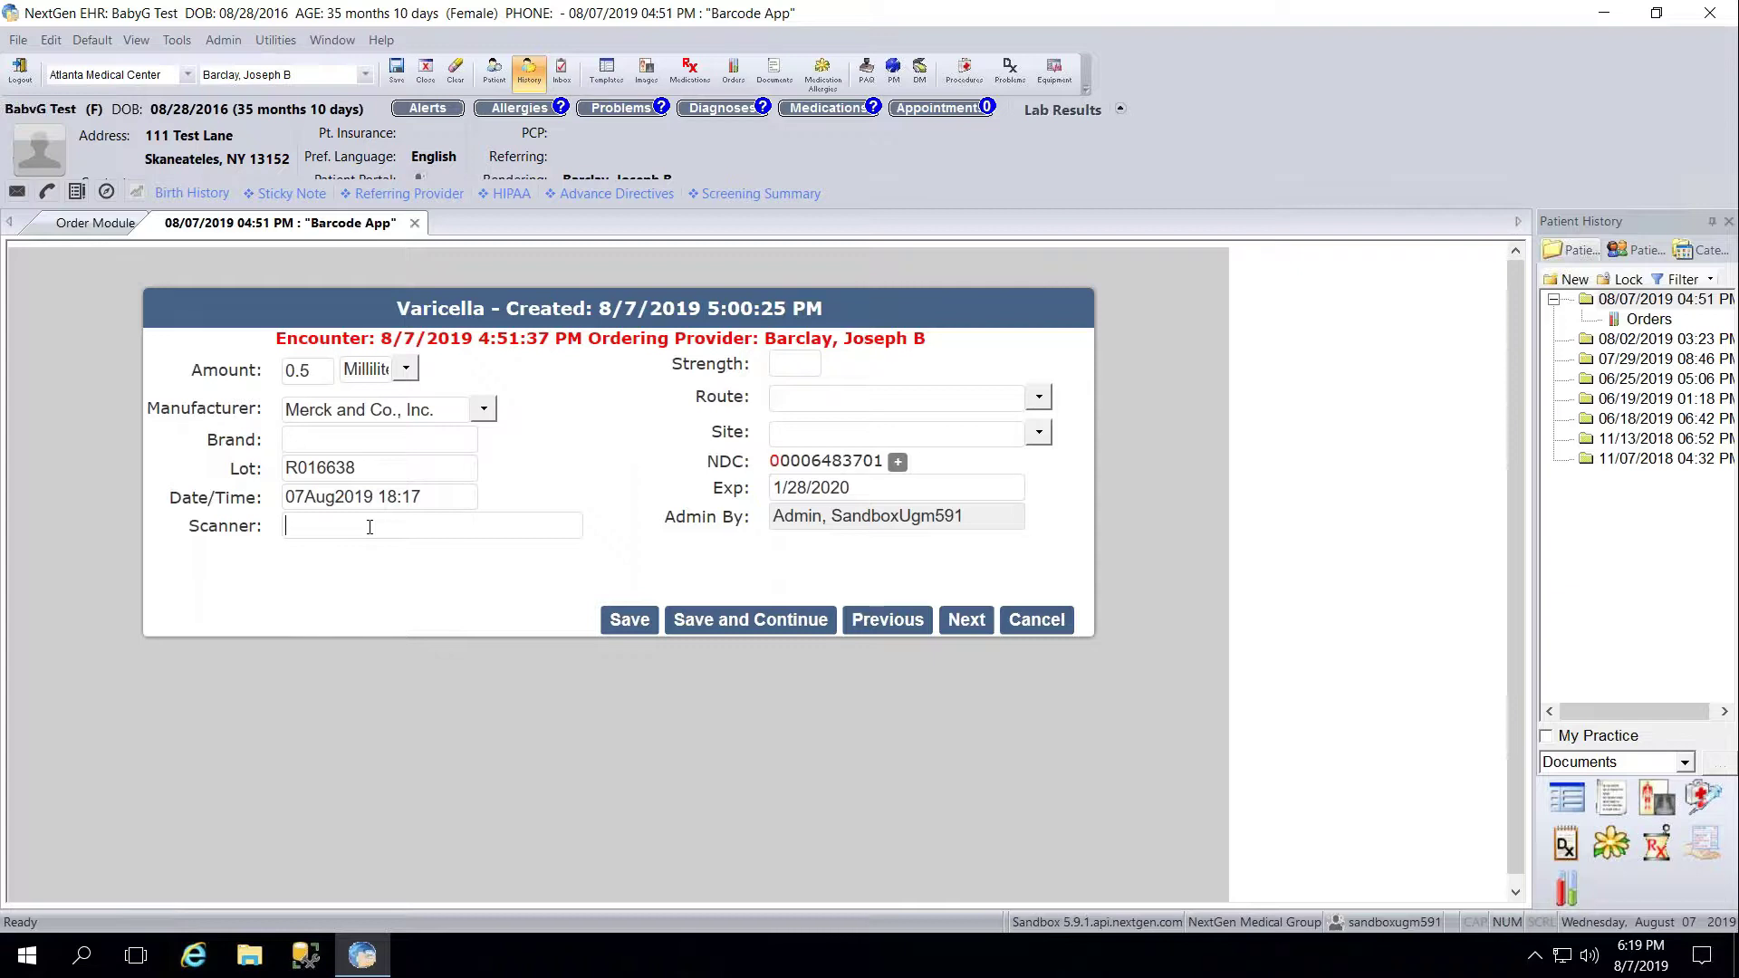
text(Intramuscular)
key(Return)
text(Left Thigh)
key(Return)
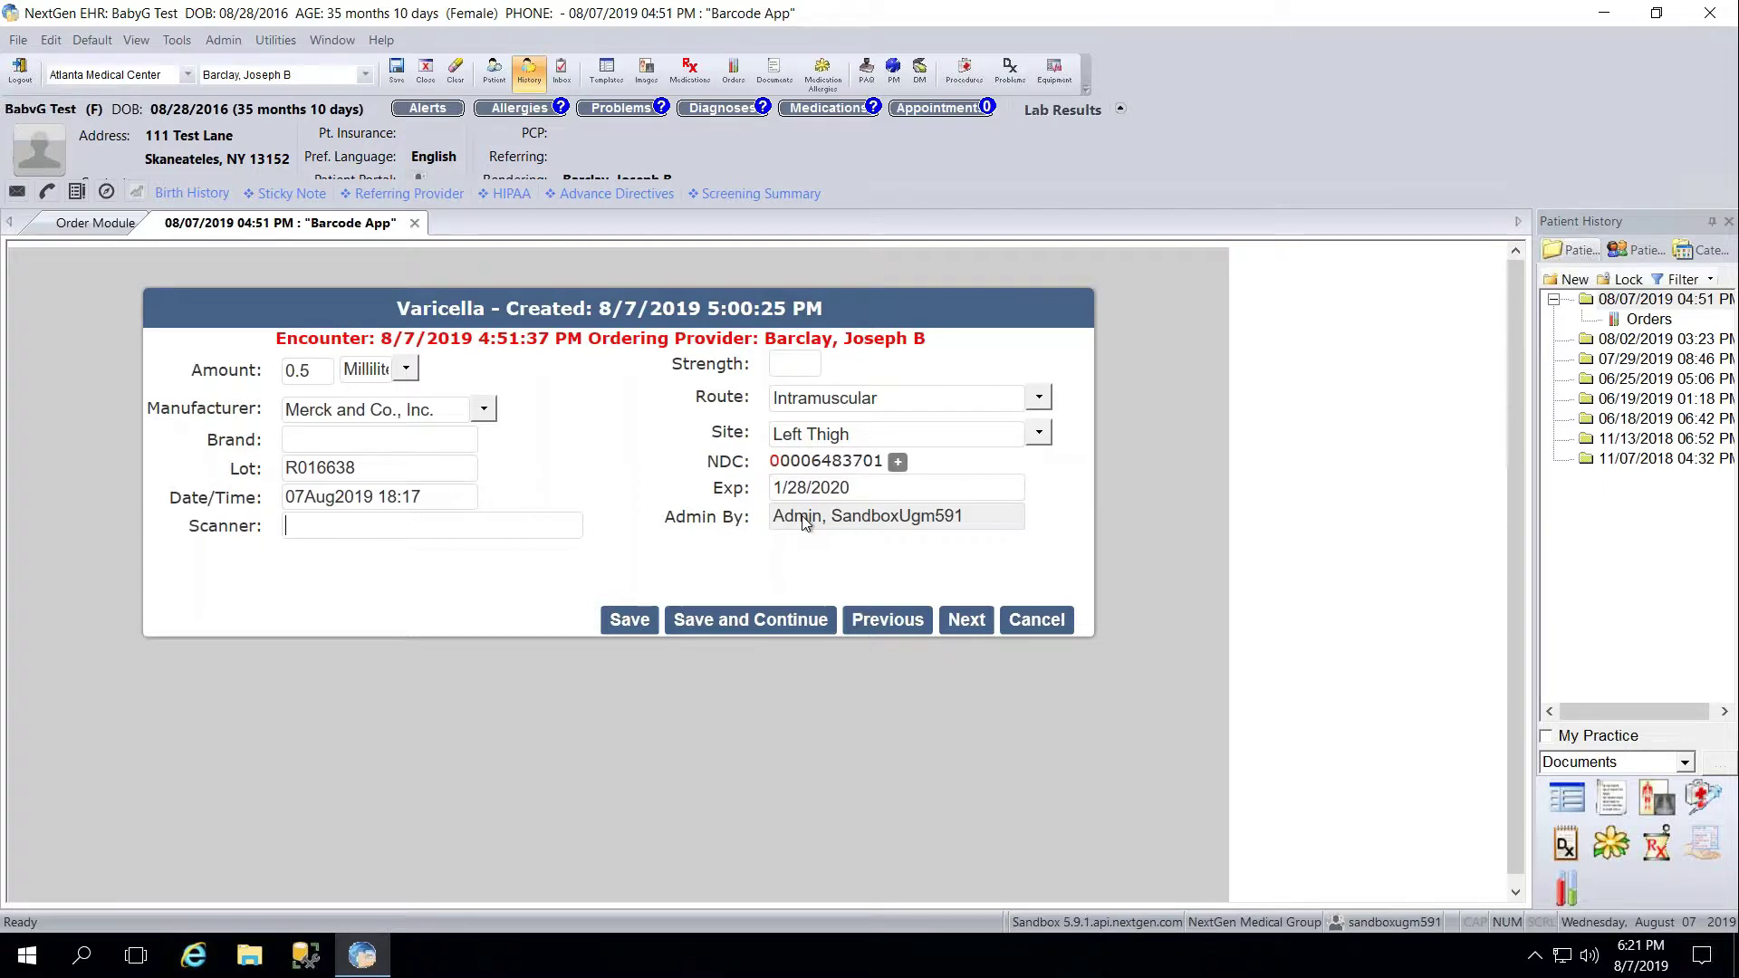
click(483, 409)
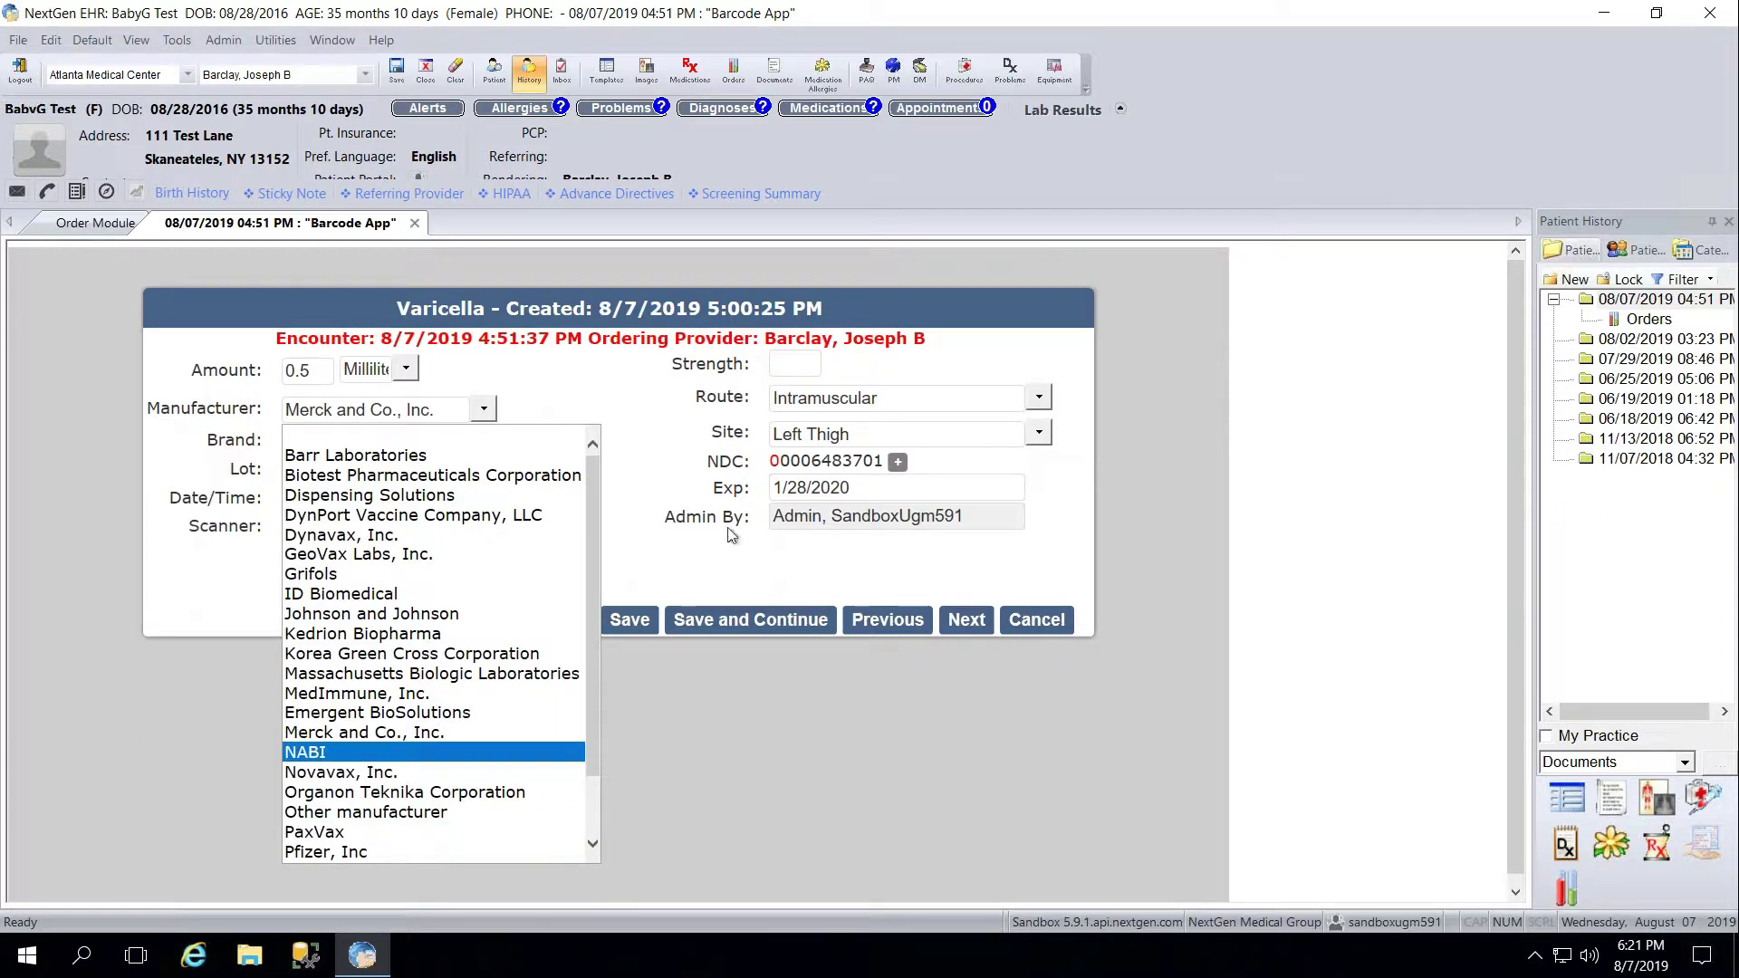
click(780, 468)
click(1041, 400)
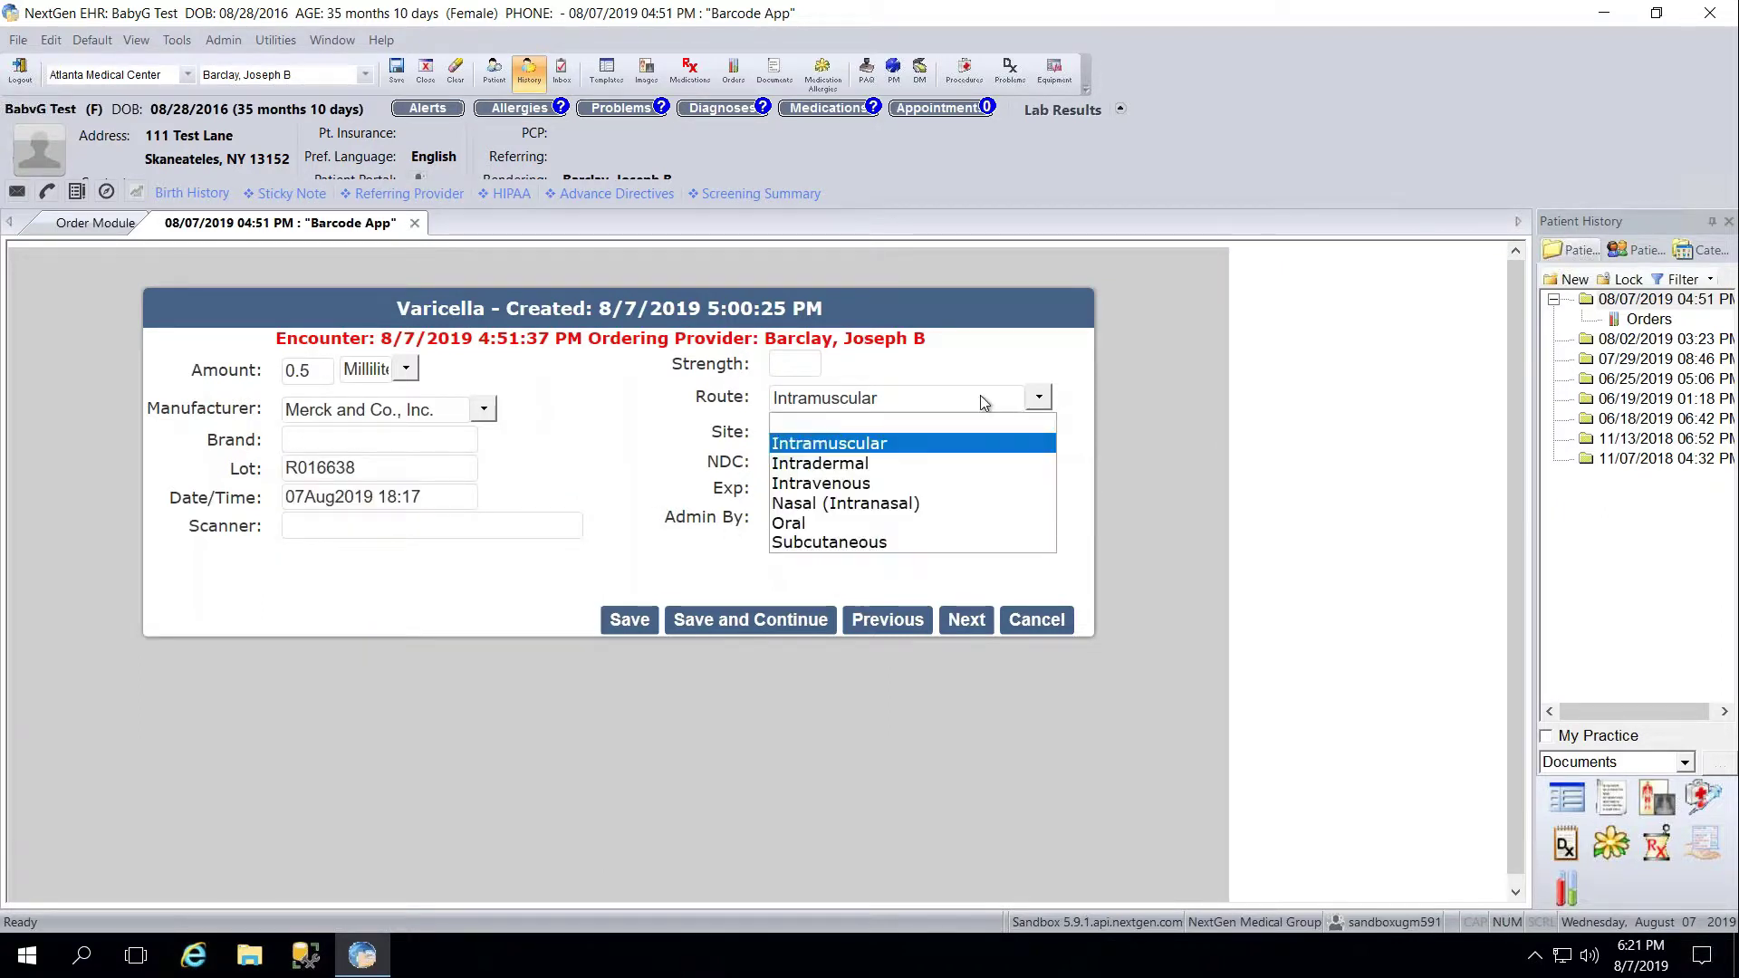
click(584, 460)
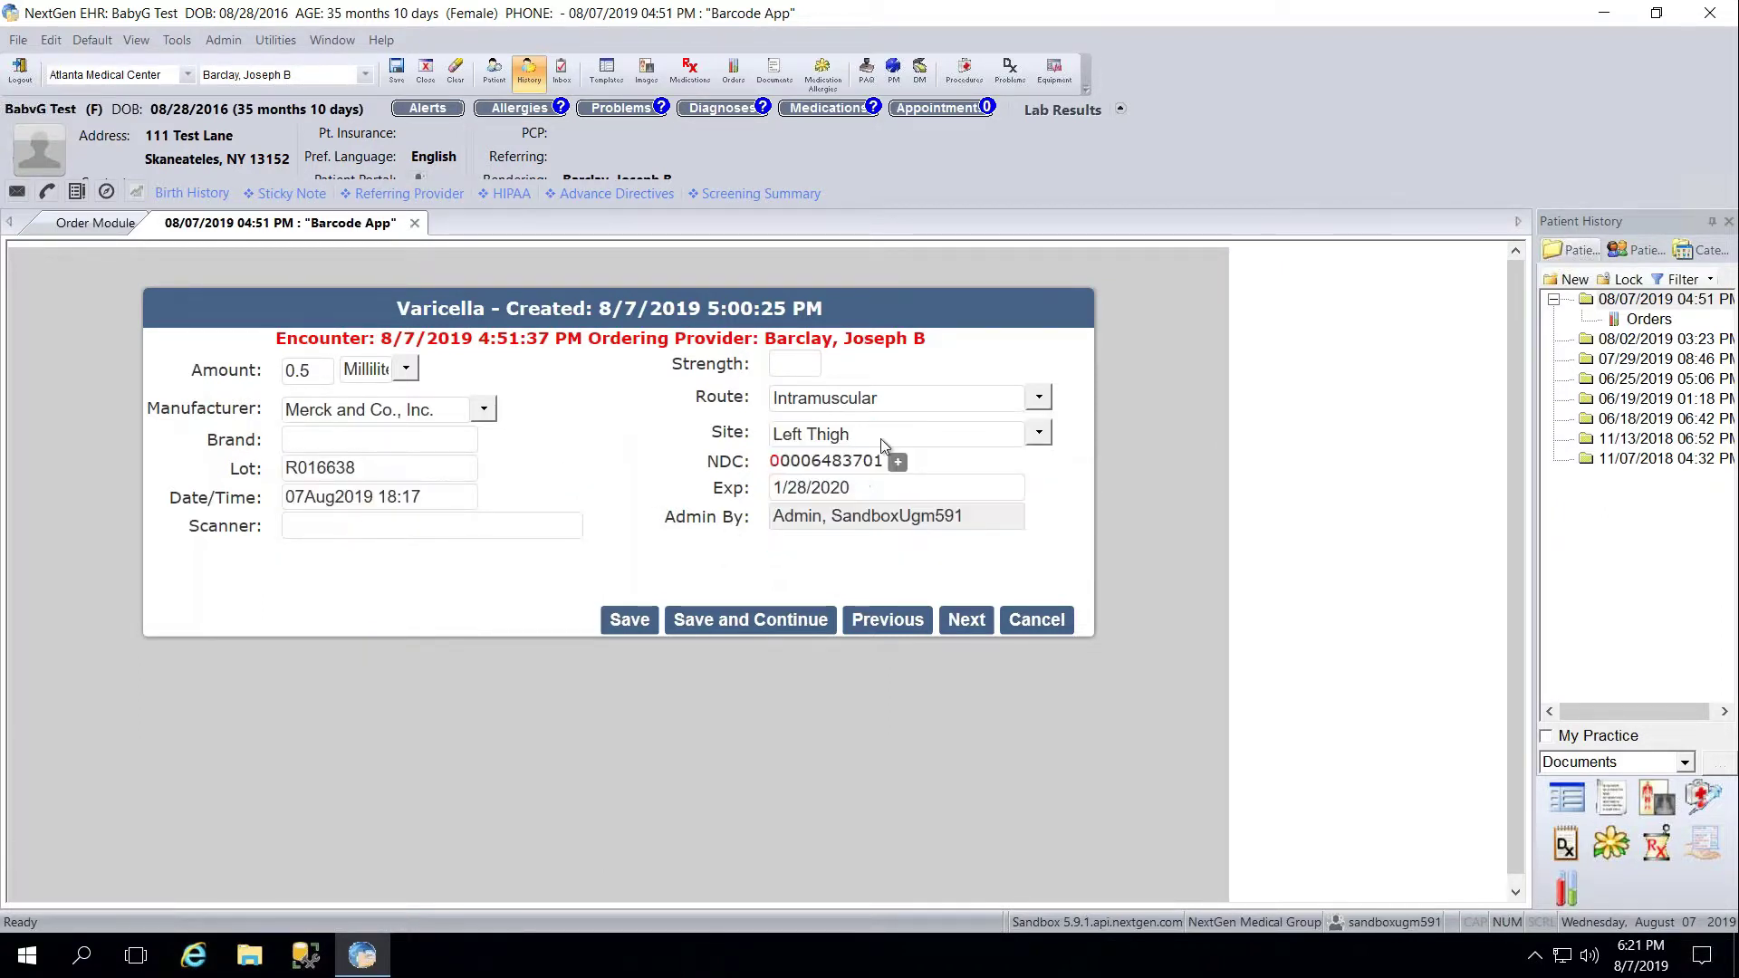
click(1039, 439)
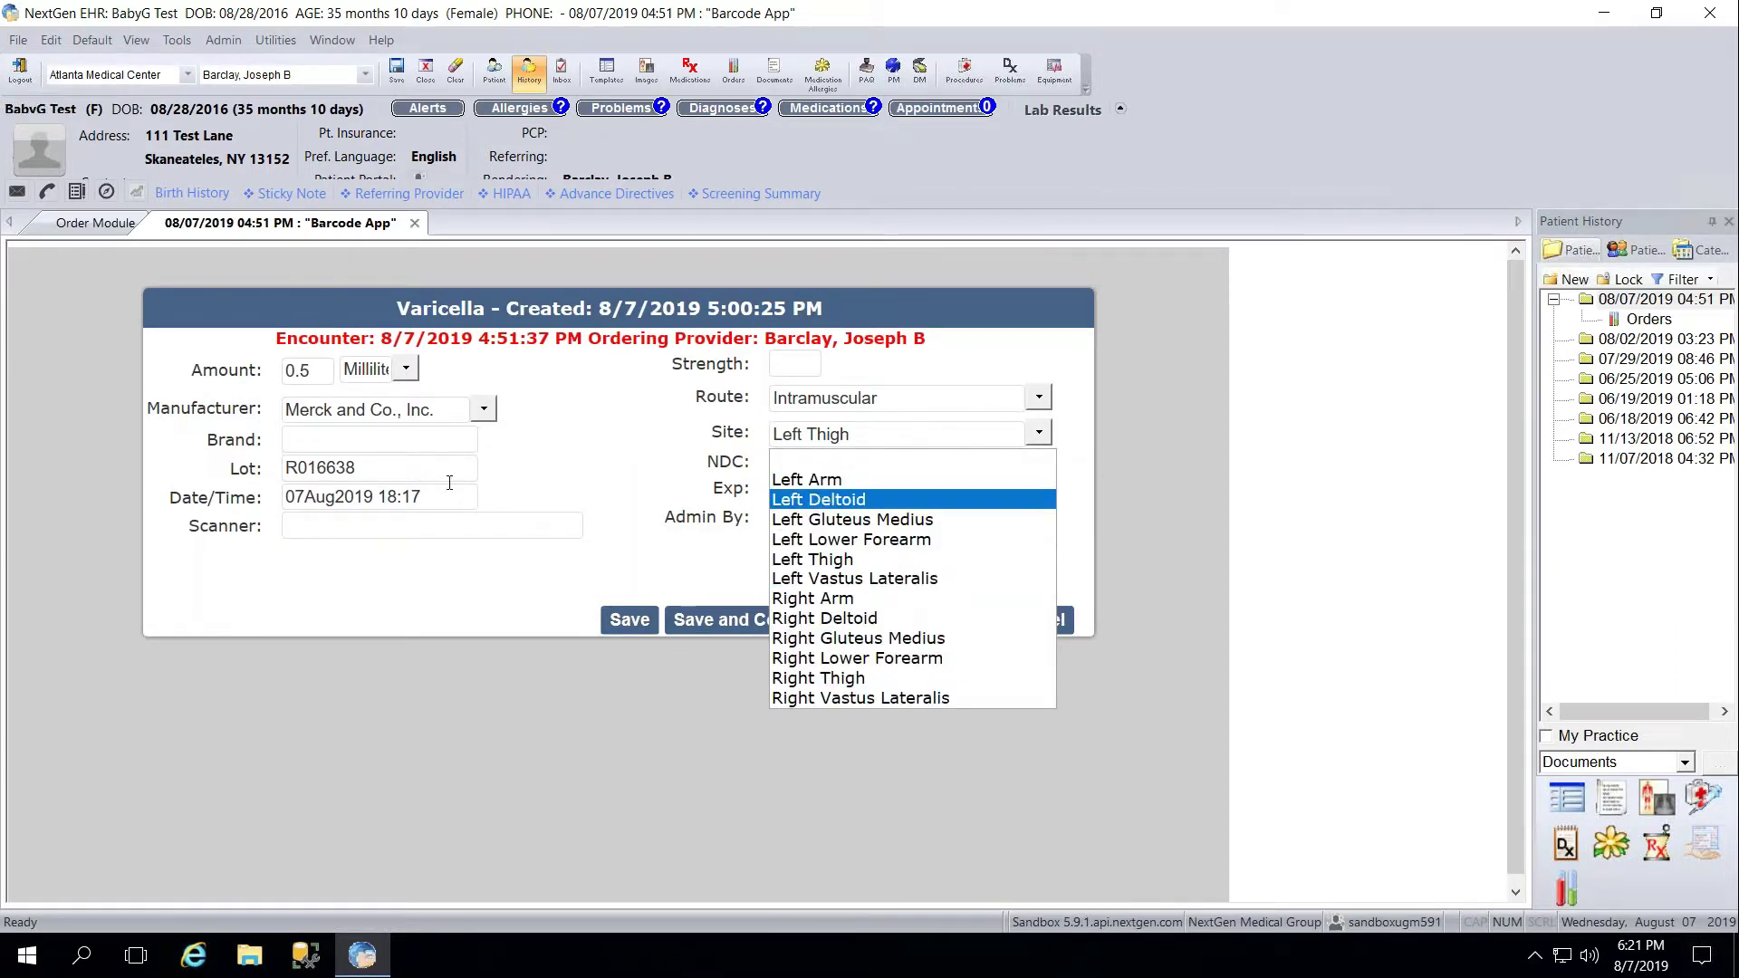
- Save the Varicella administration with the scanned Save and Continue command, moving on to the MMR order
click(415, 525)
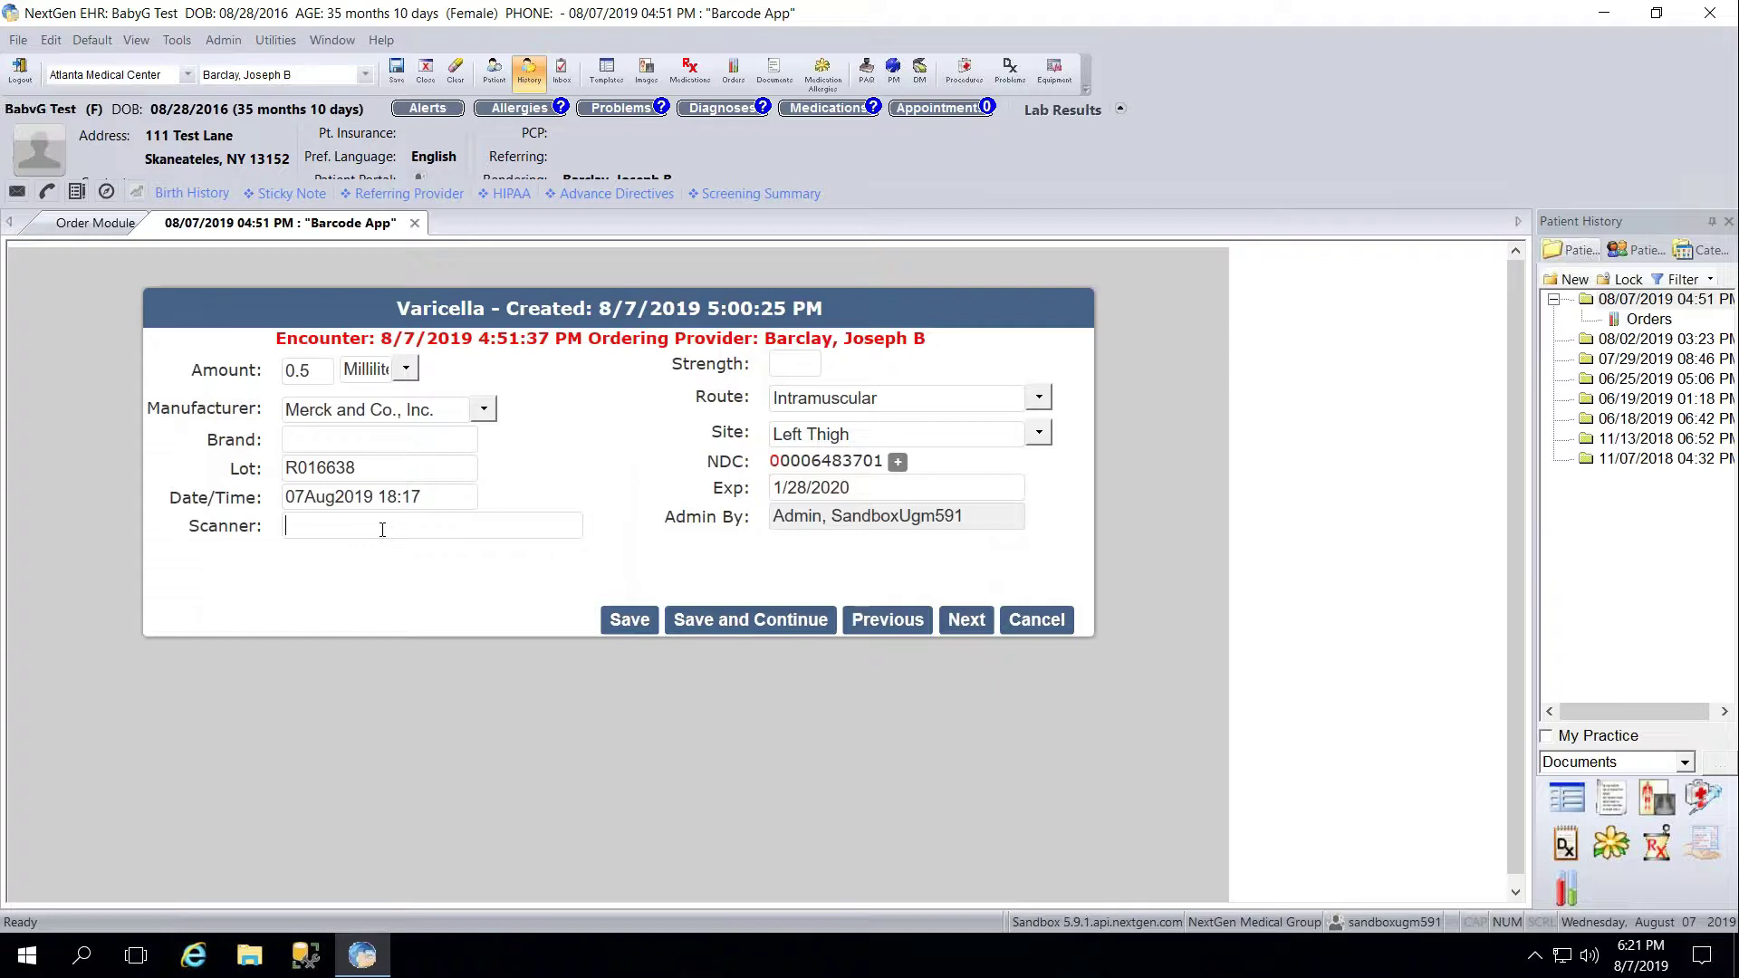
text(Save and Continue)
key(Return)
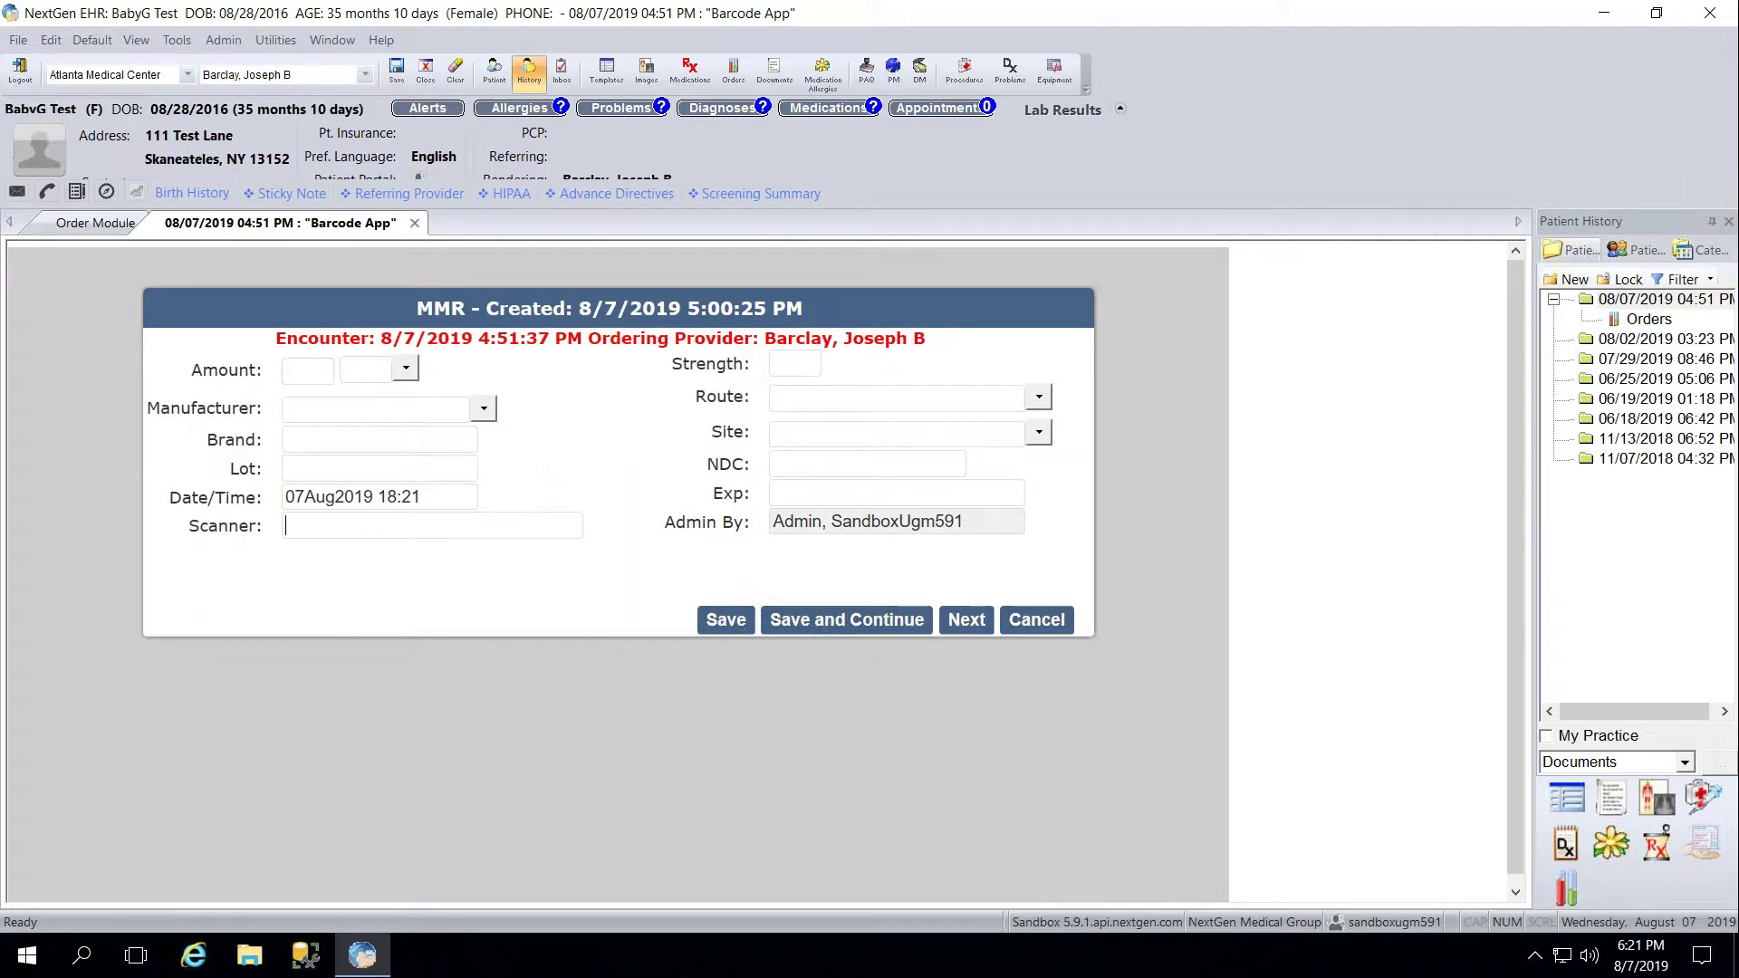
- Set the MMR amount to 0.5 milliliters and scan Merck and Co., Inc. as the manufacturer
text(0.5)
click(370, 533)
text(ML)
key(Return)
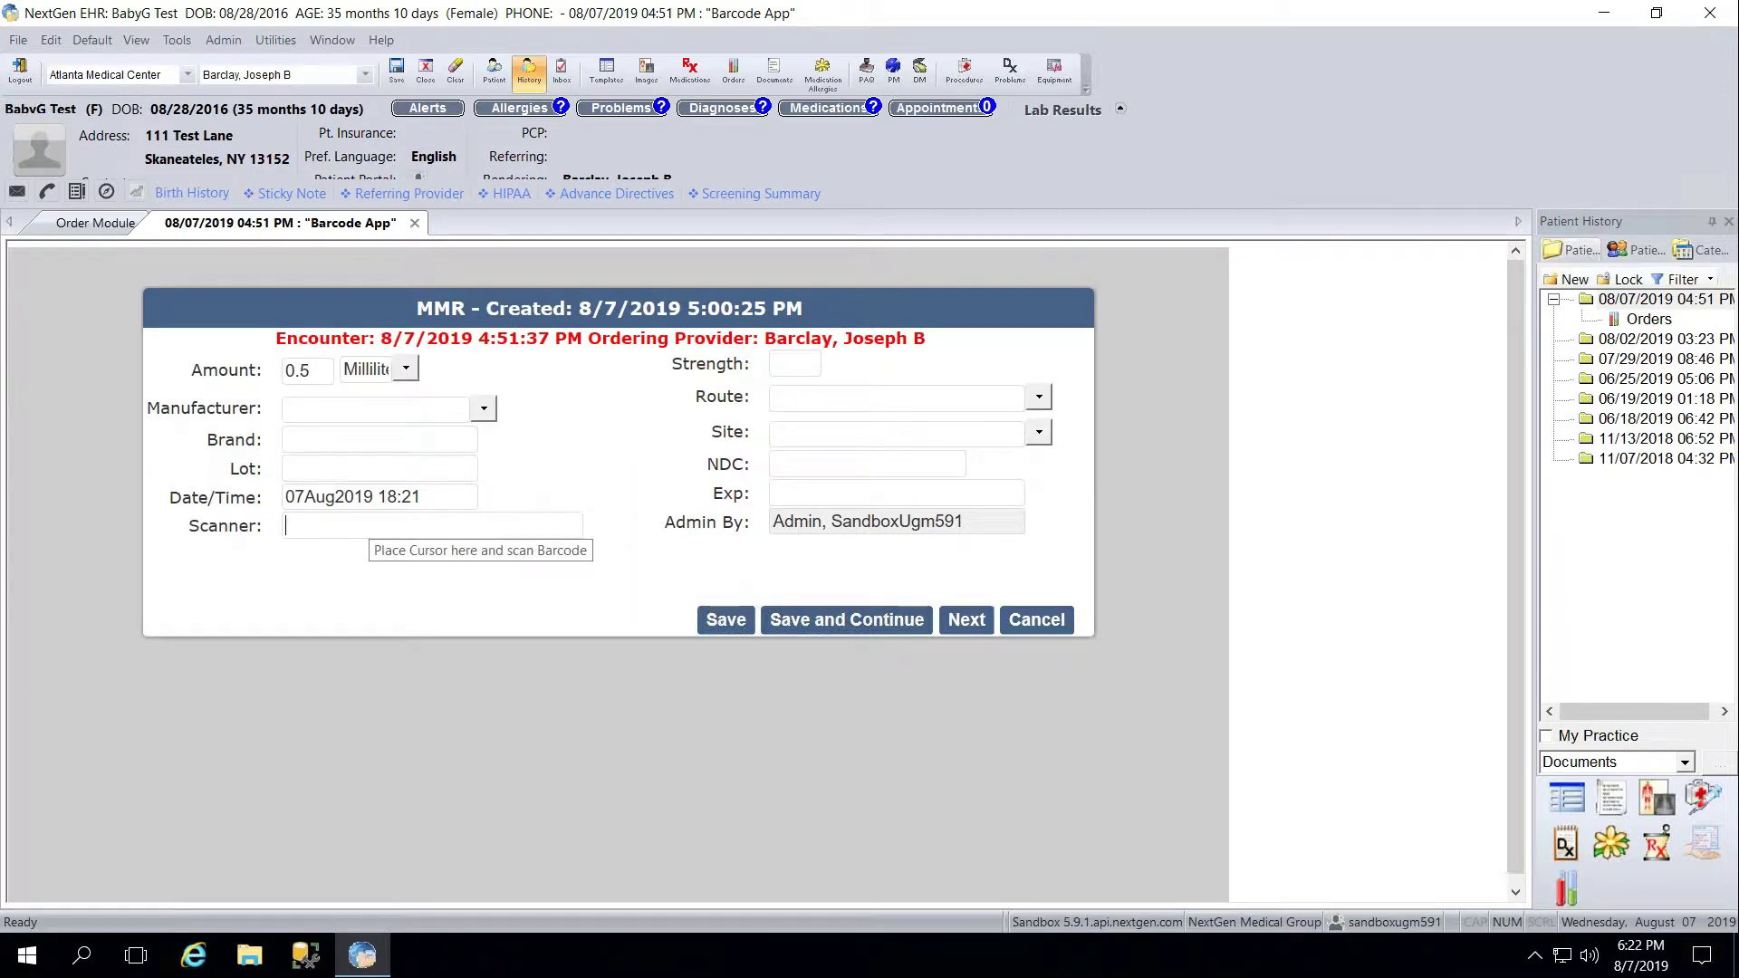
text(Merck and Co., Inc.)
key(Return)
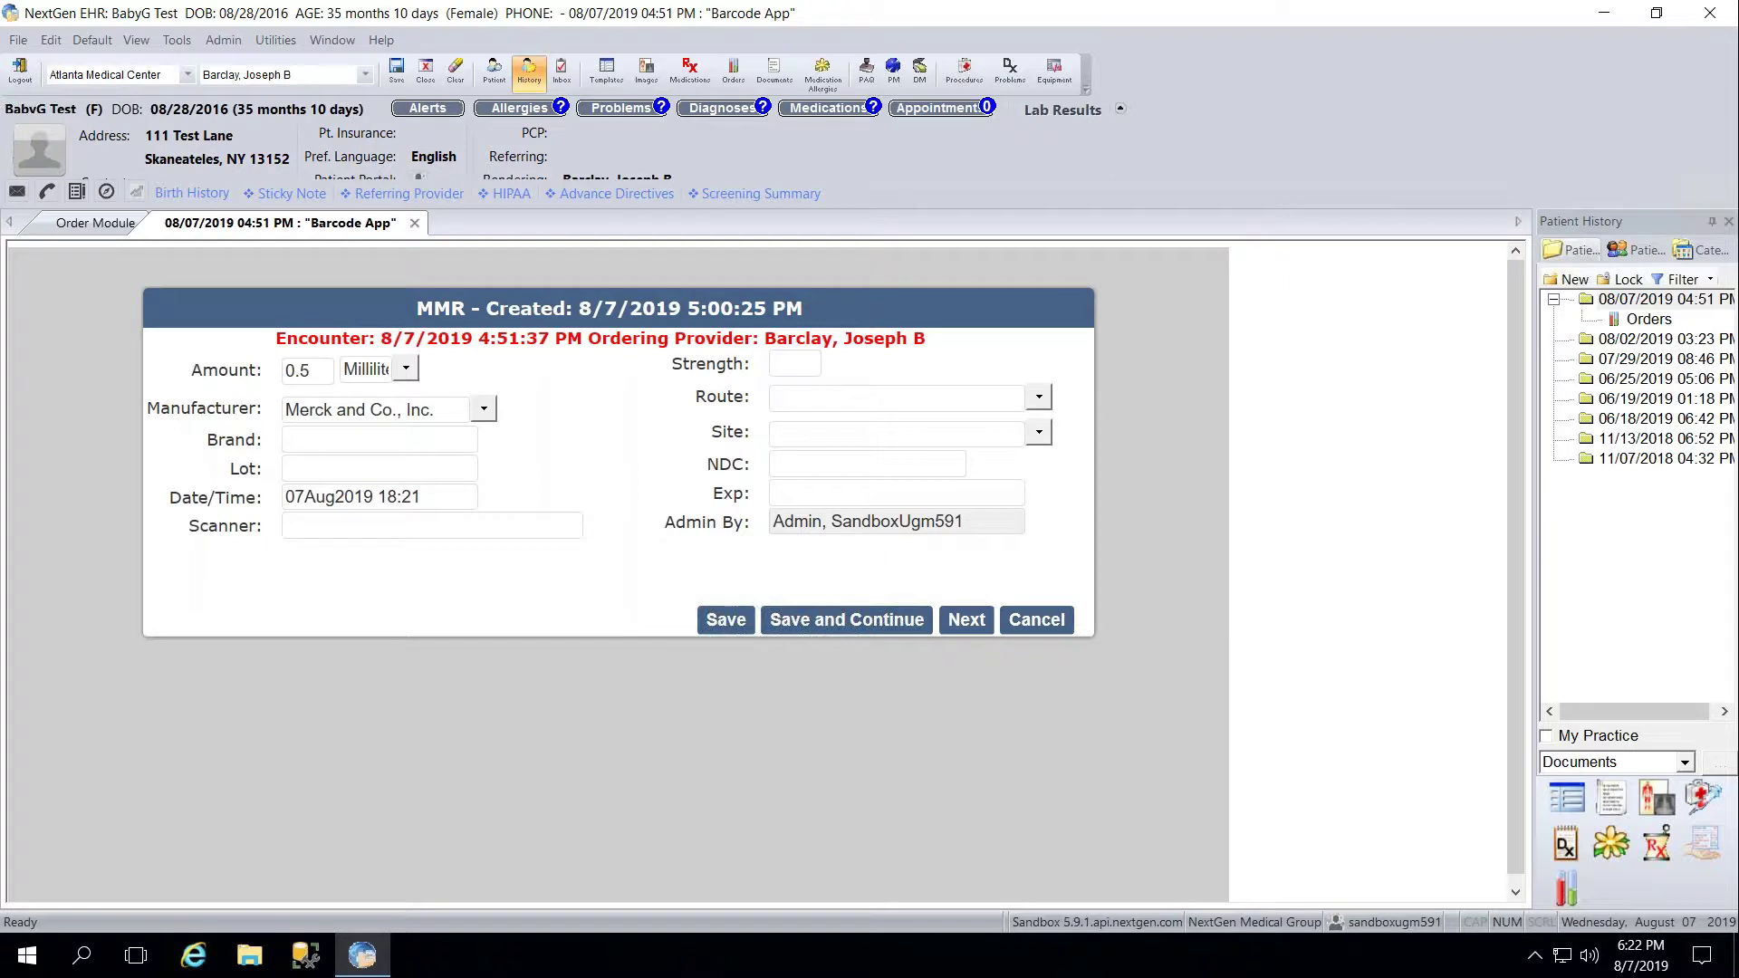
click(366, 532)
text(01003000648370101720012810R016638)
key(Return)
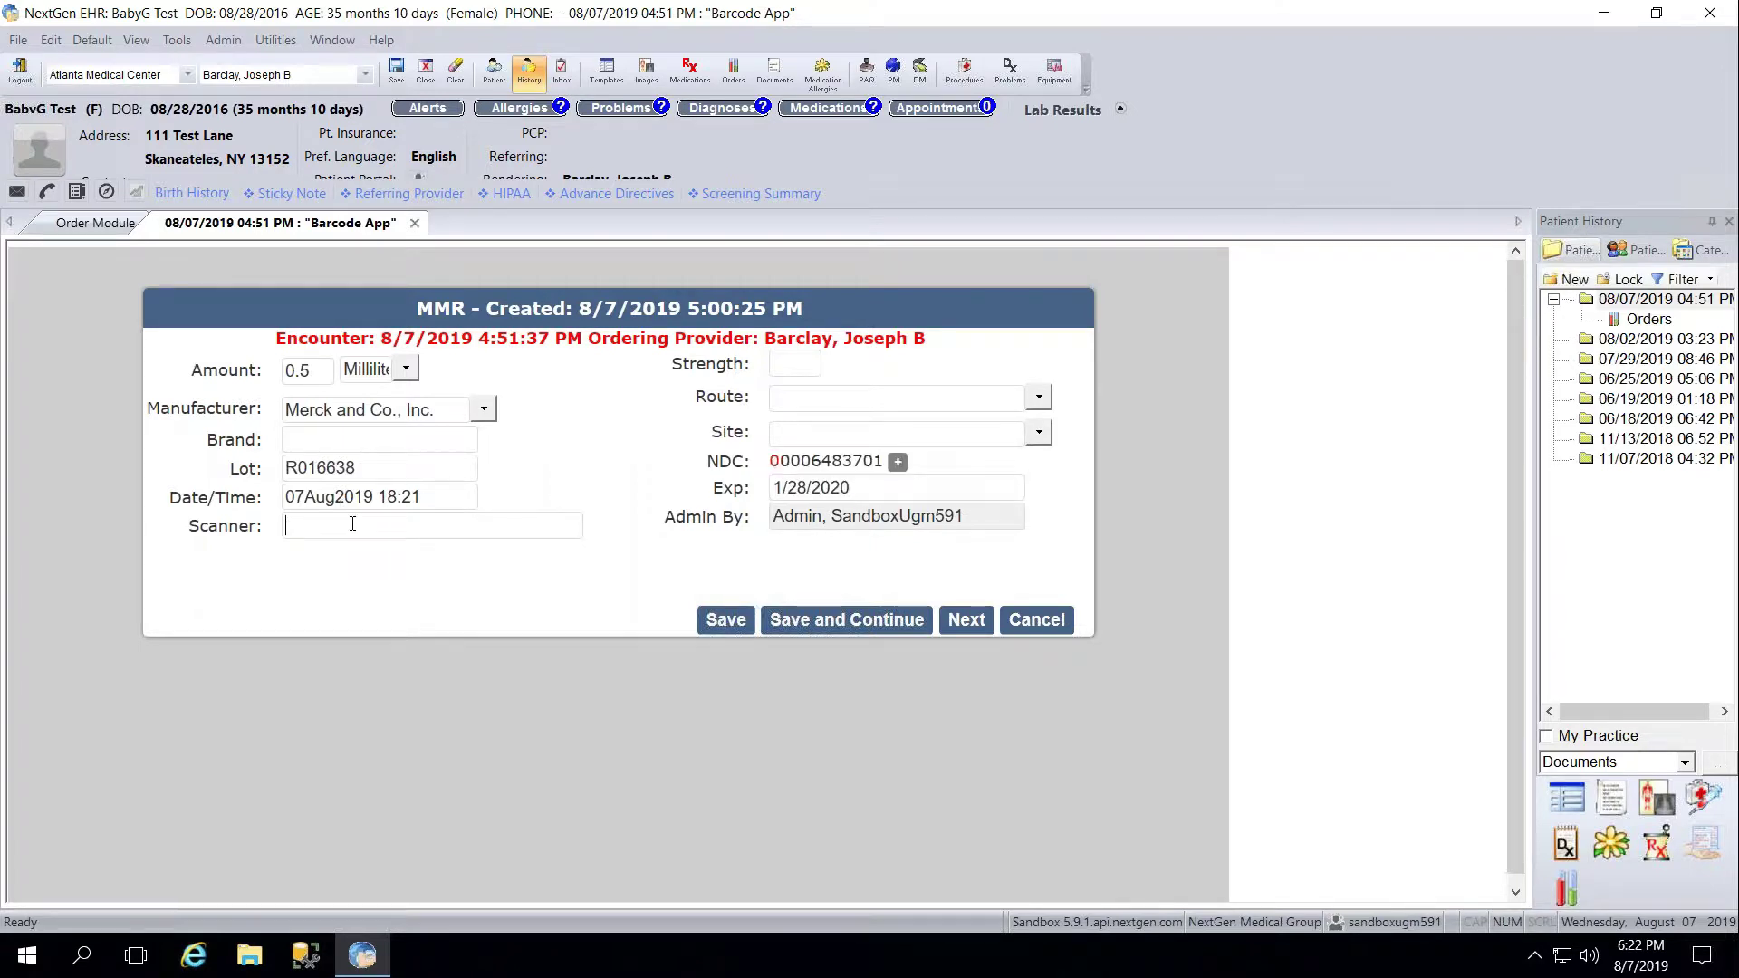
- Scan Left Thigh as the MMR administration site and Intramuscular as the route
text(Left Thigh)
key(Return)
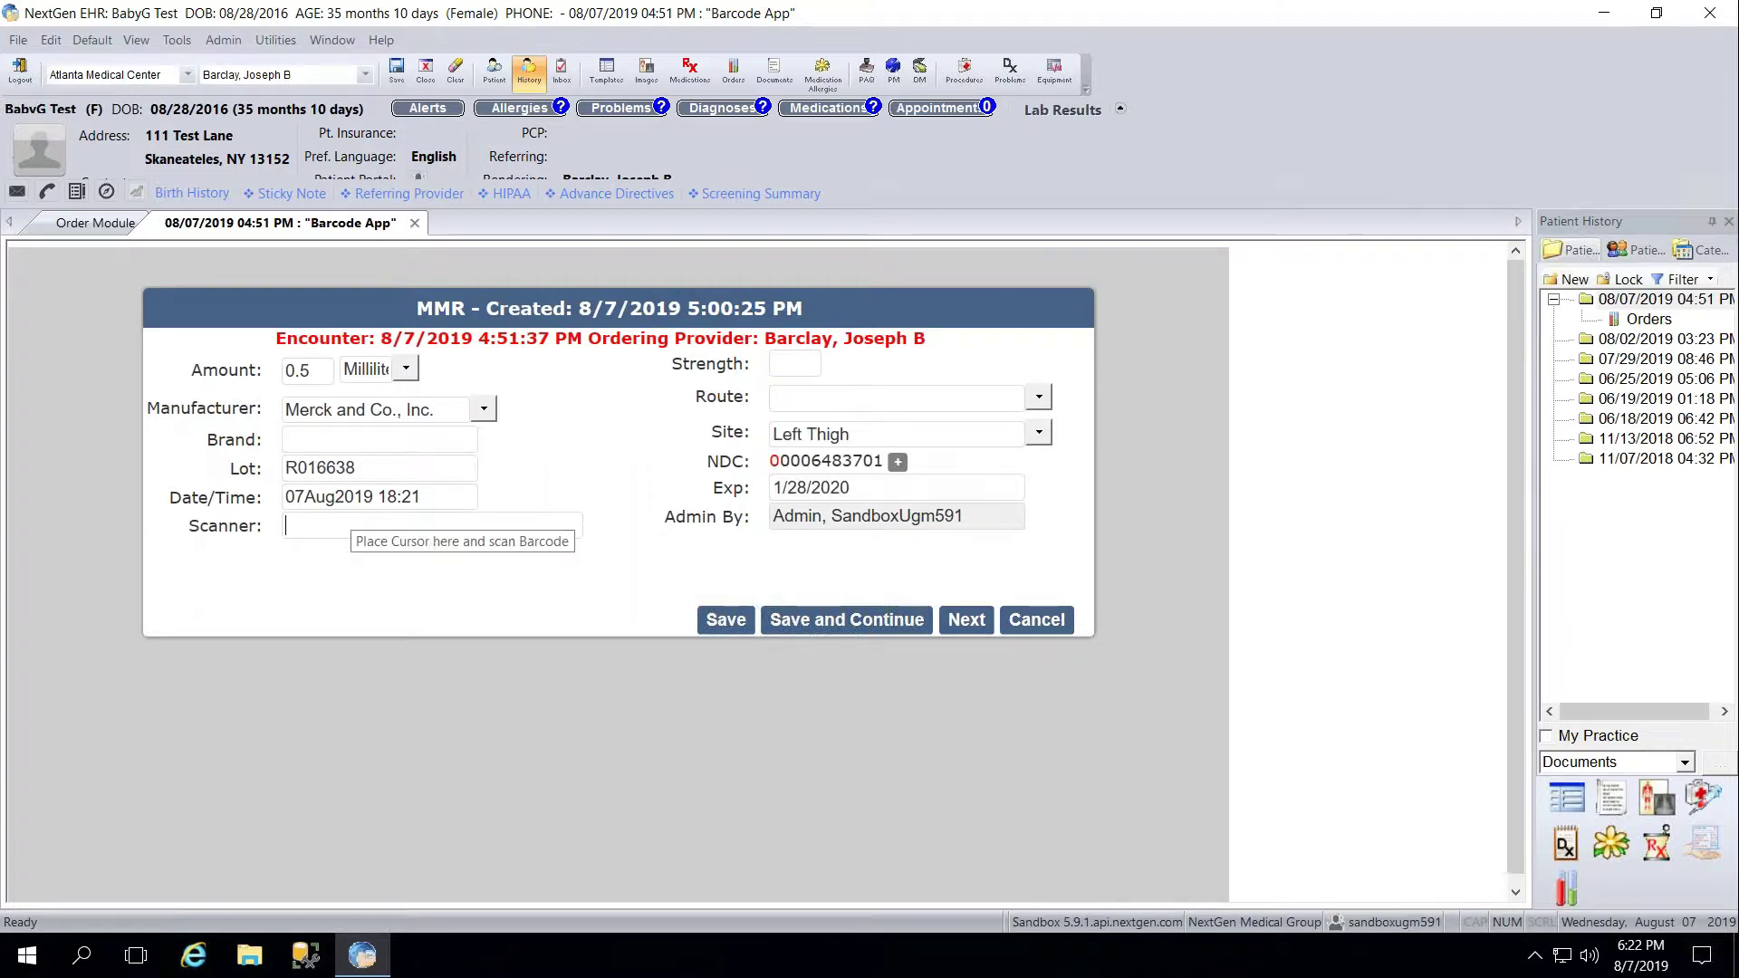
text(Intramuscular)
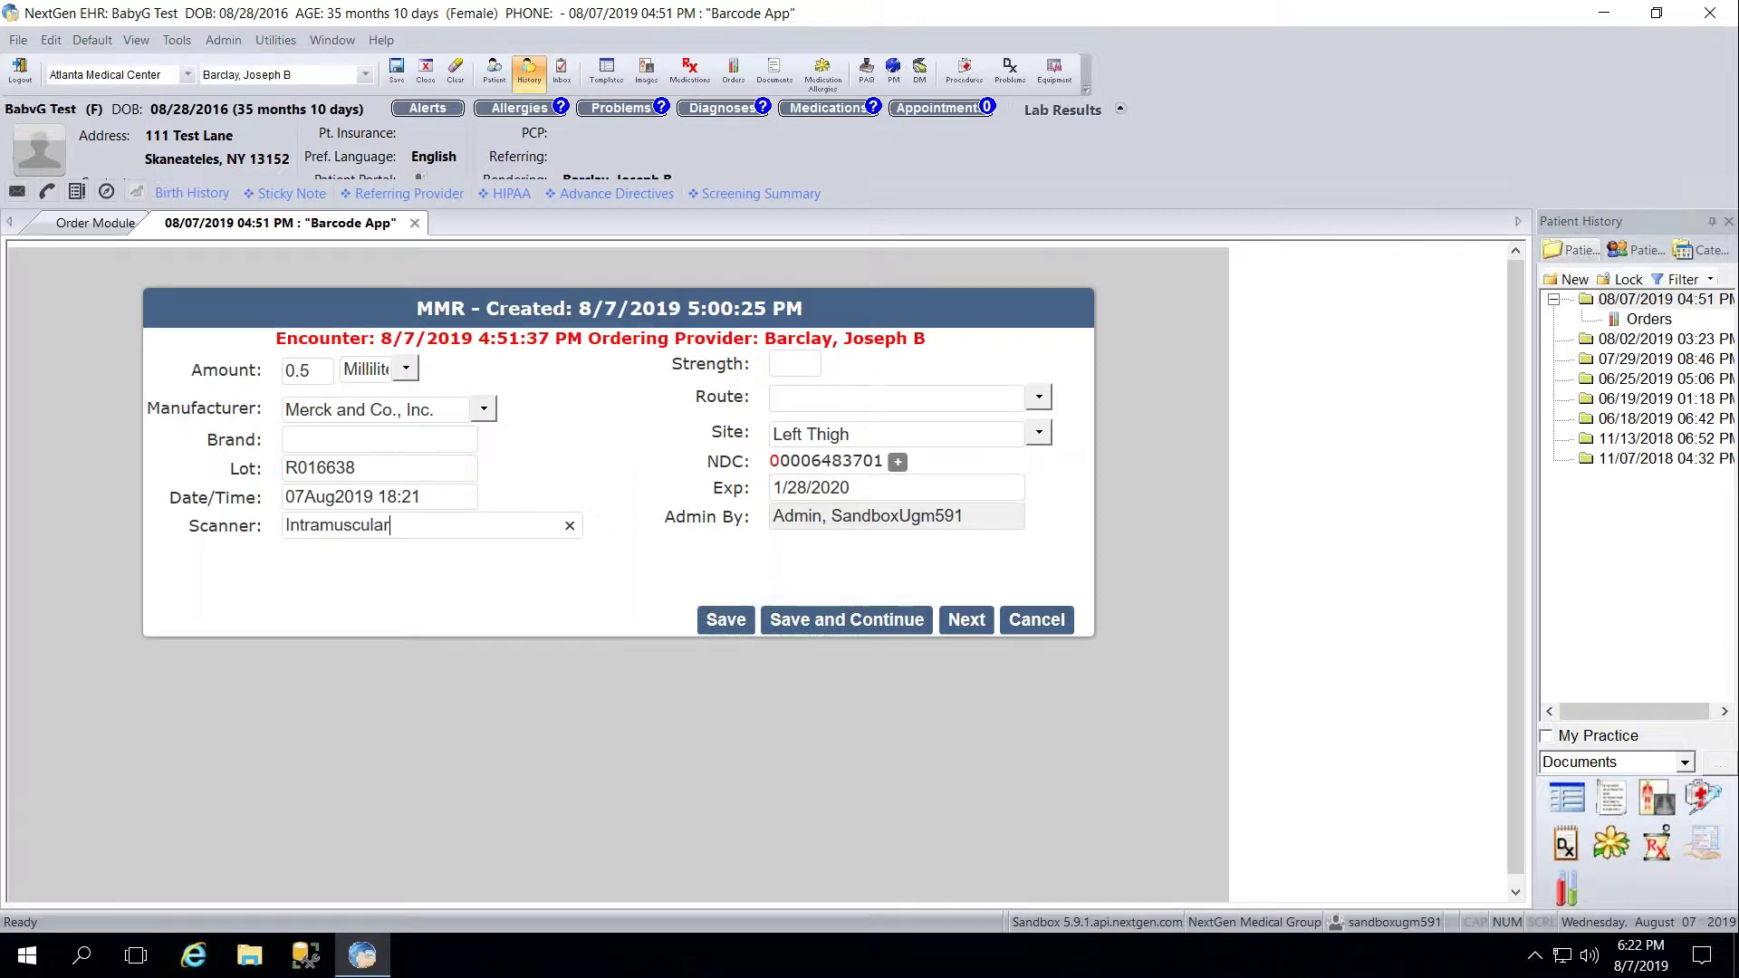
key(Return)
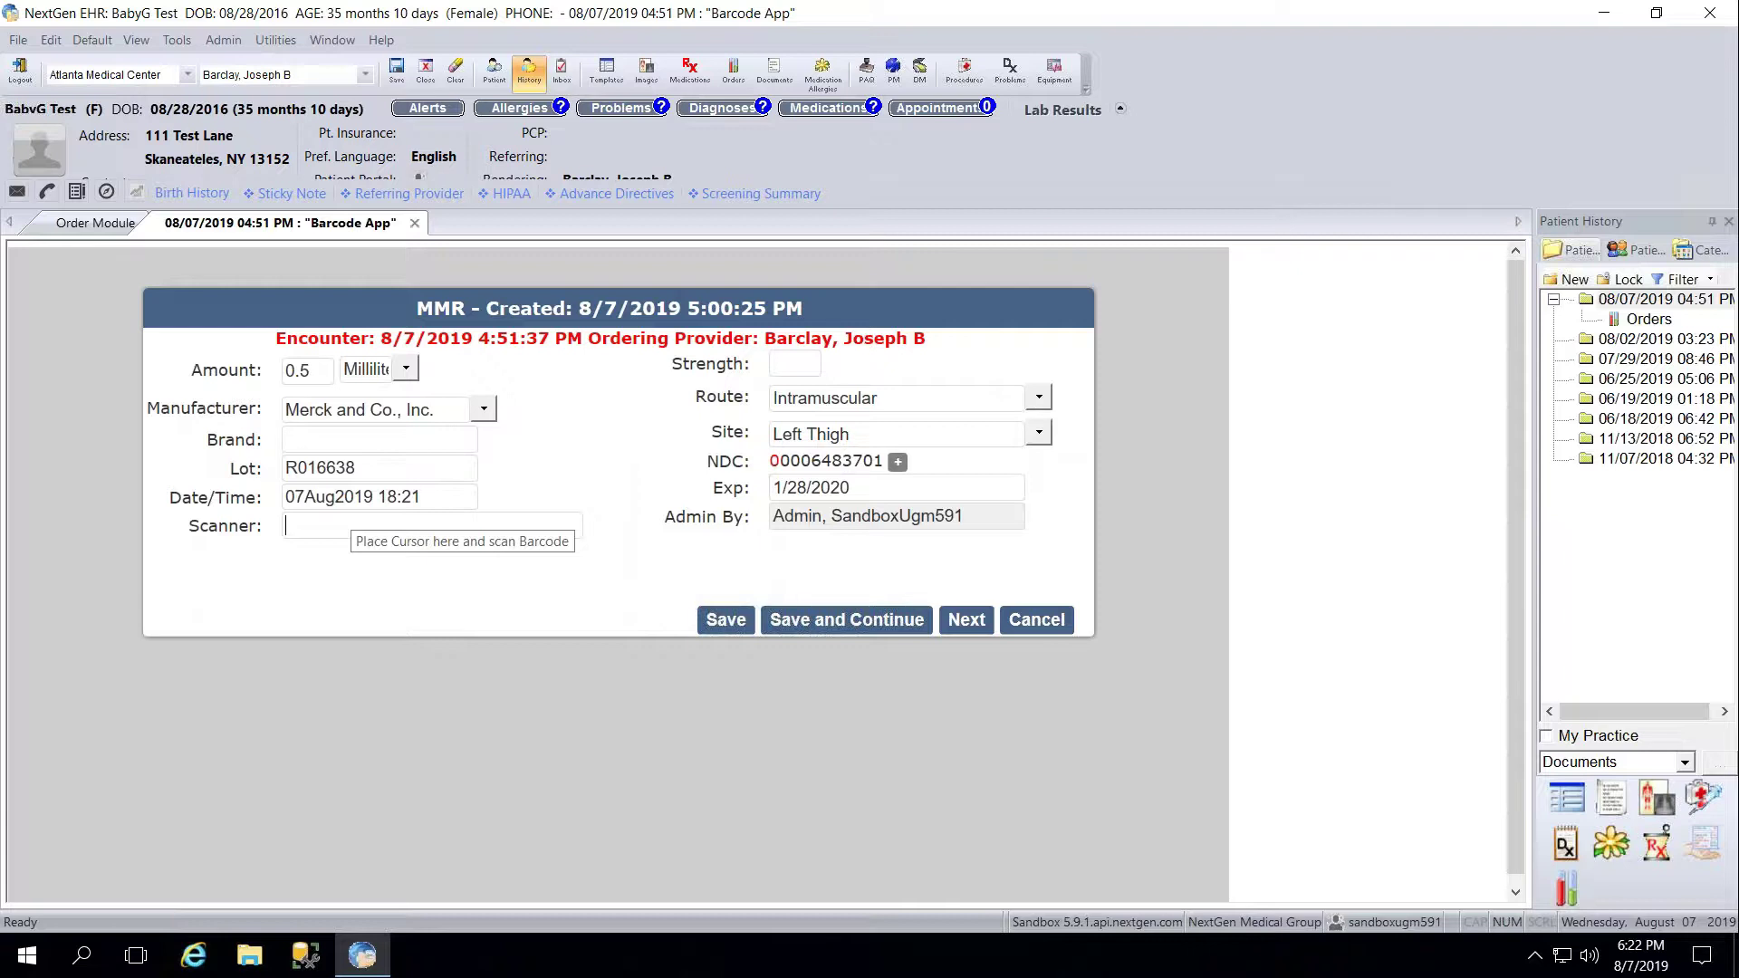
- Save the MMR administration with the scanned Save command and return to the list of ordered immunizations
text(Save)
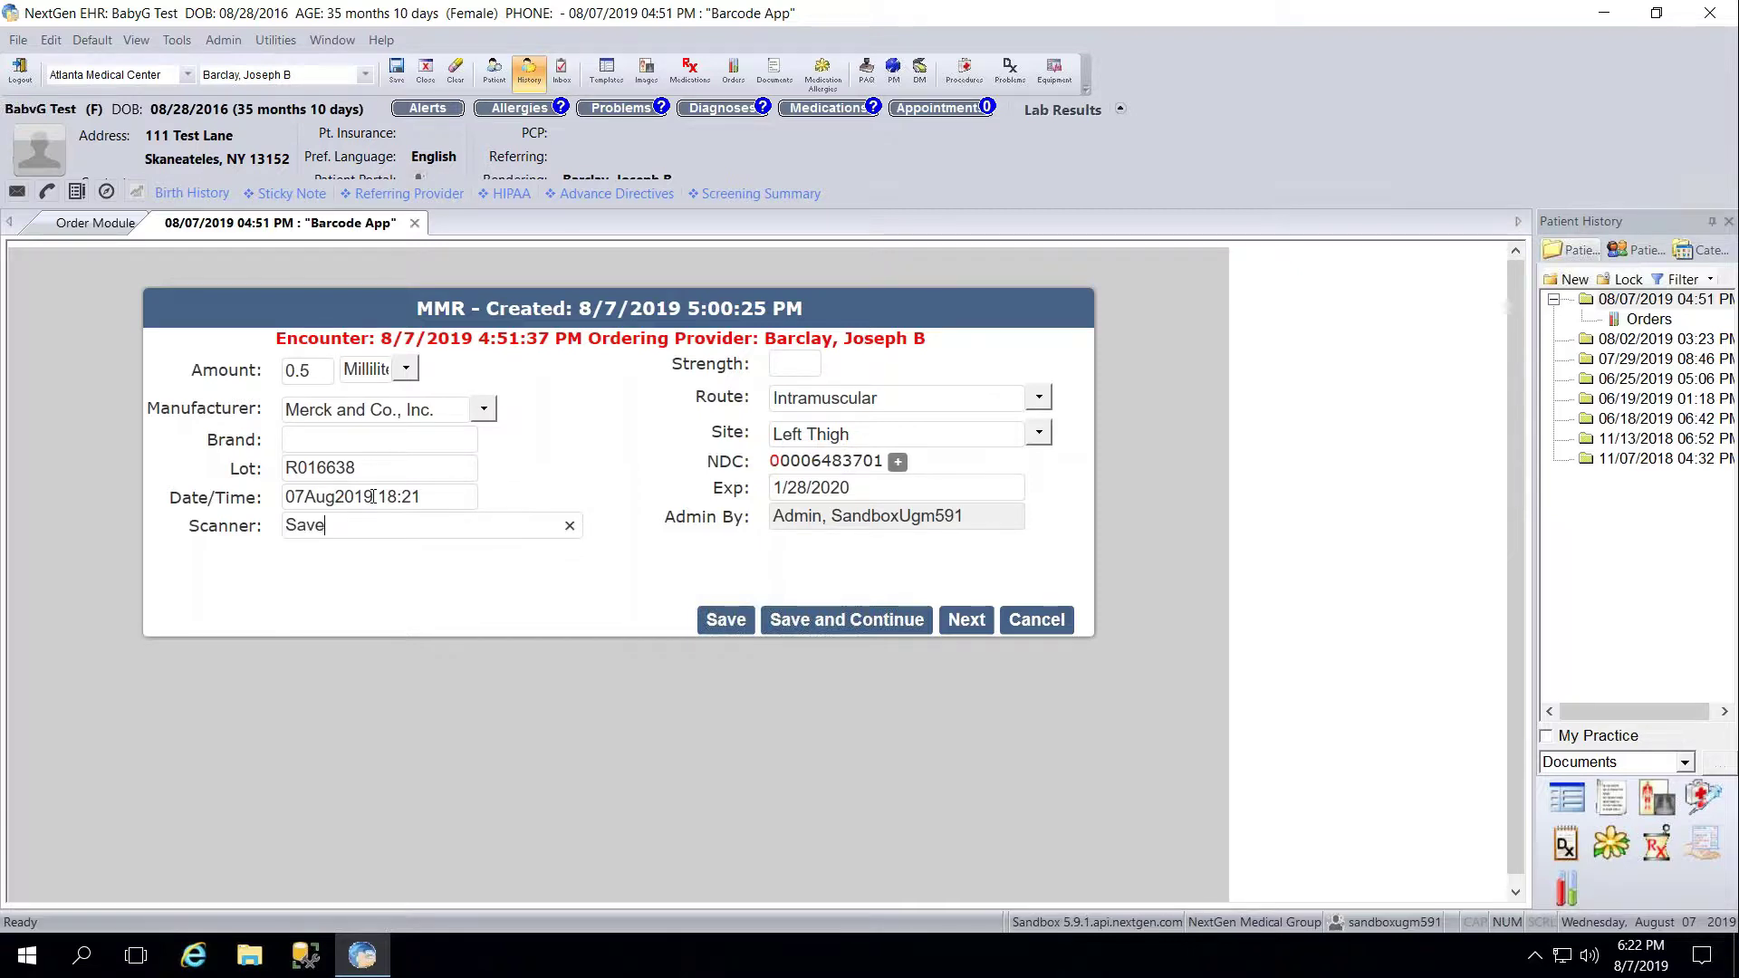
key(Return)
key(Return)
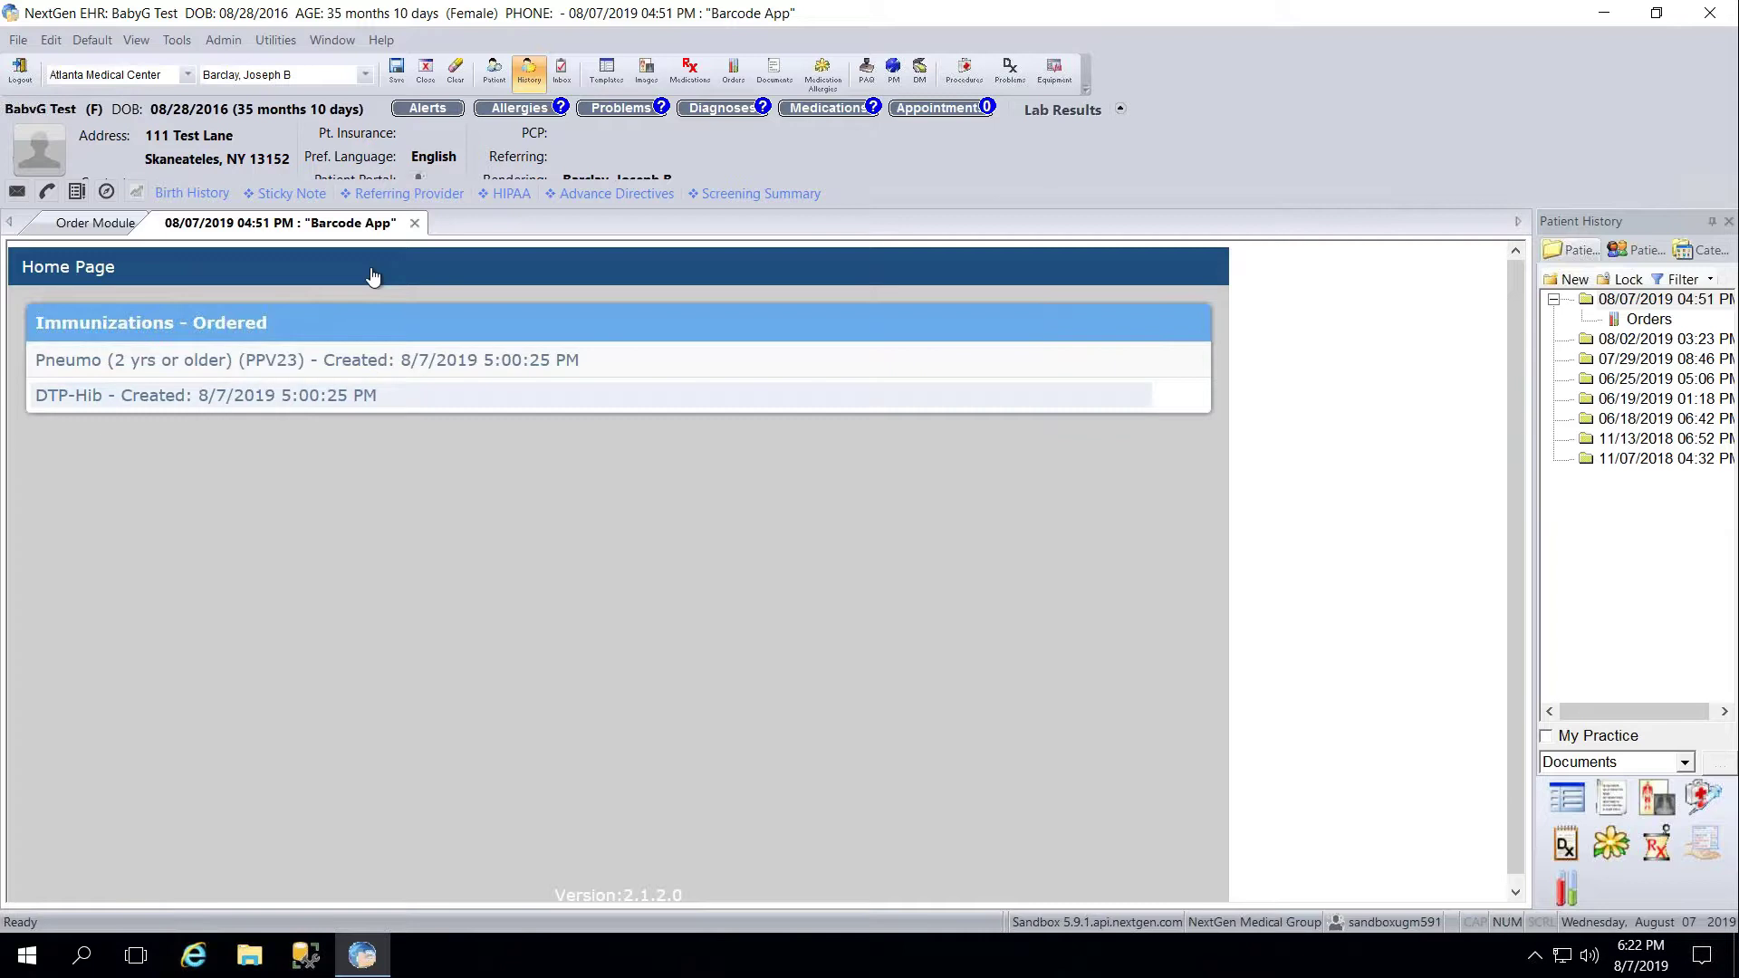
- Refresh the Order Module's immunization chart and examine the details of Varicella dose 1 and MMR dose 2
click(97, 223)
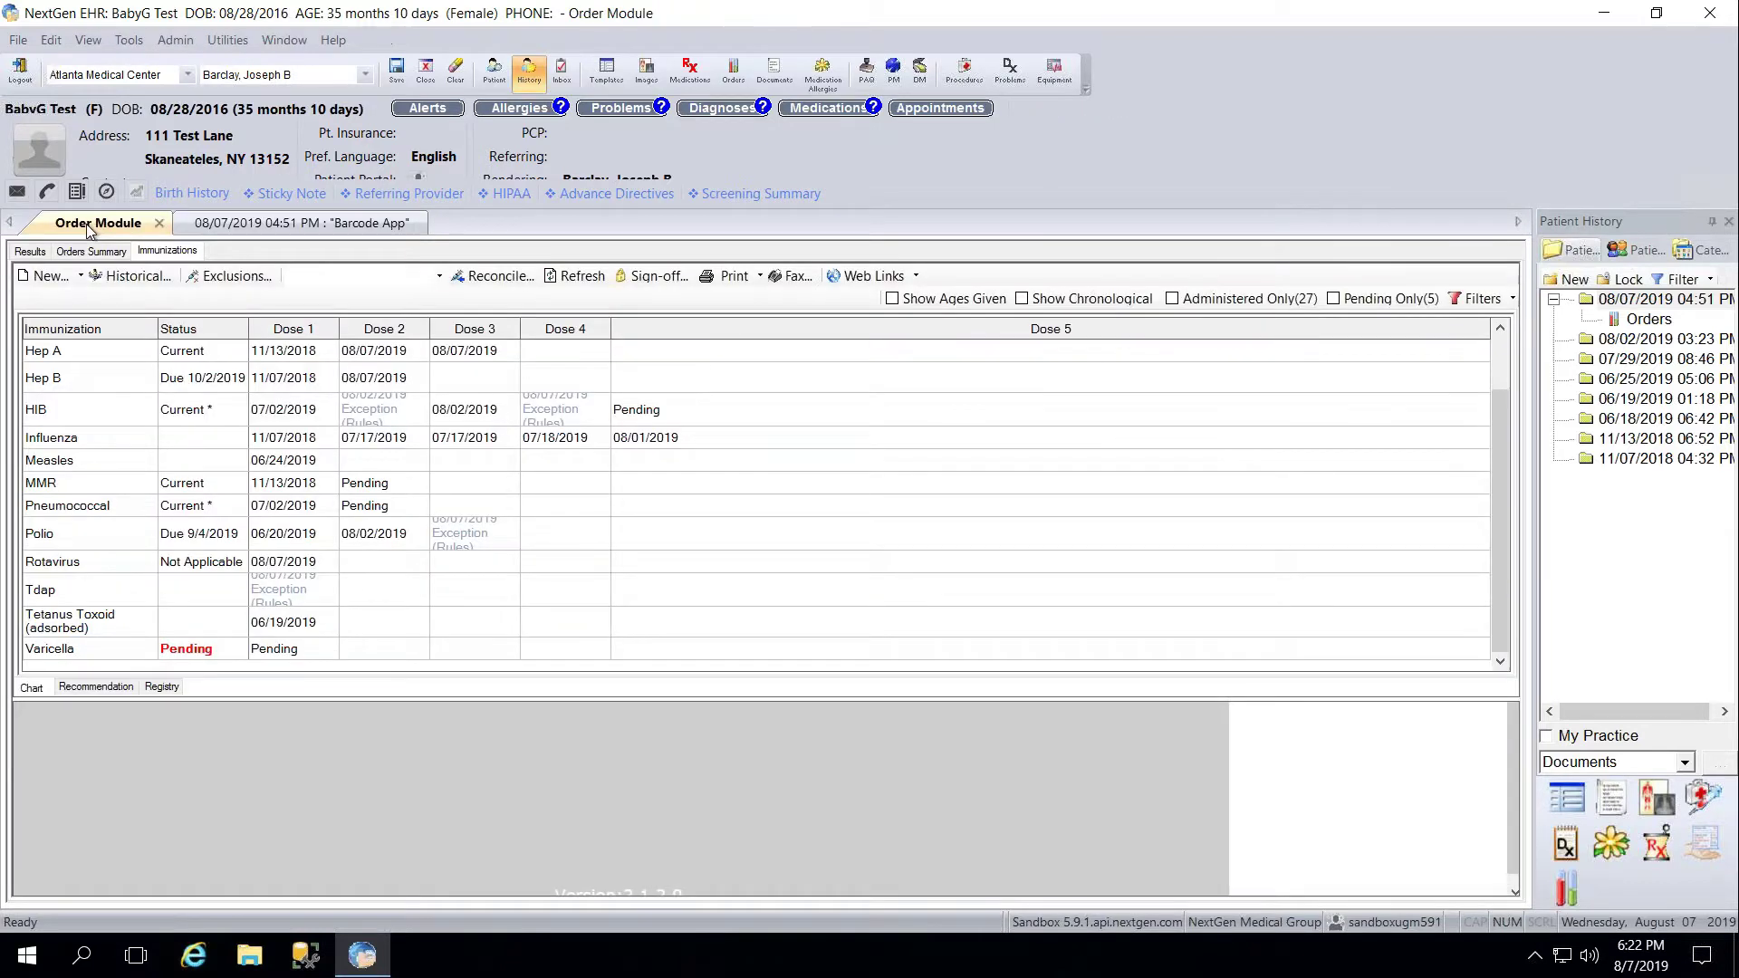
click(587, 279)
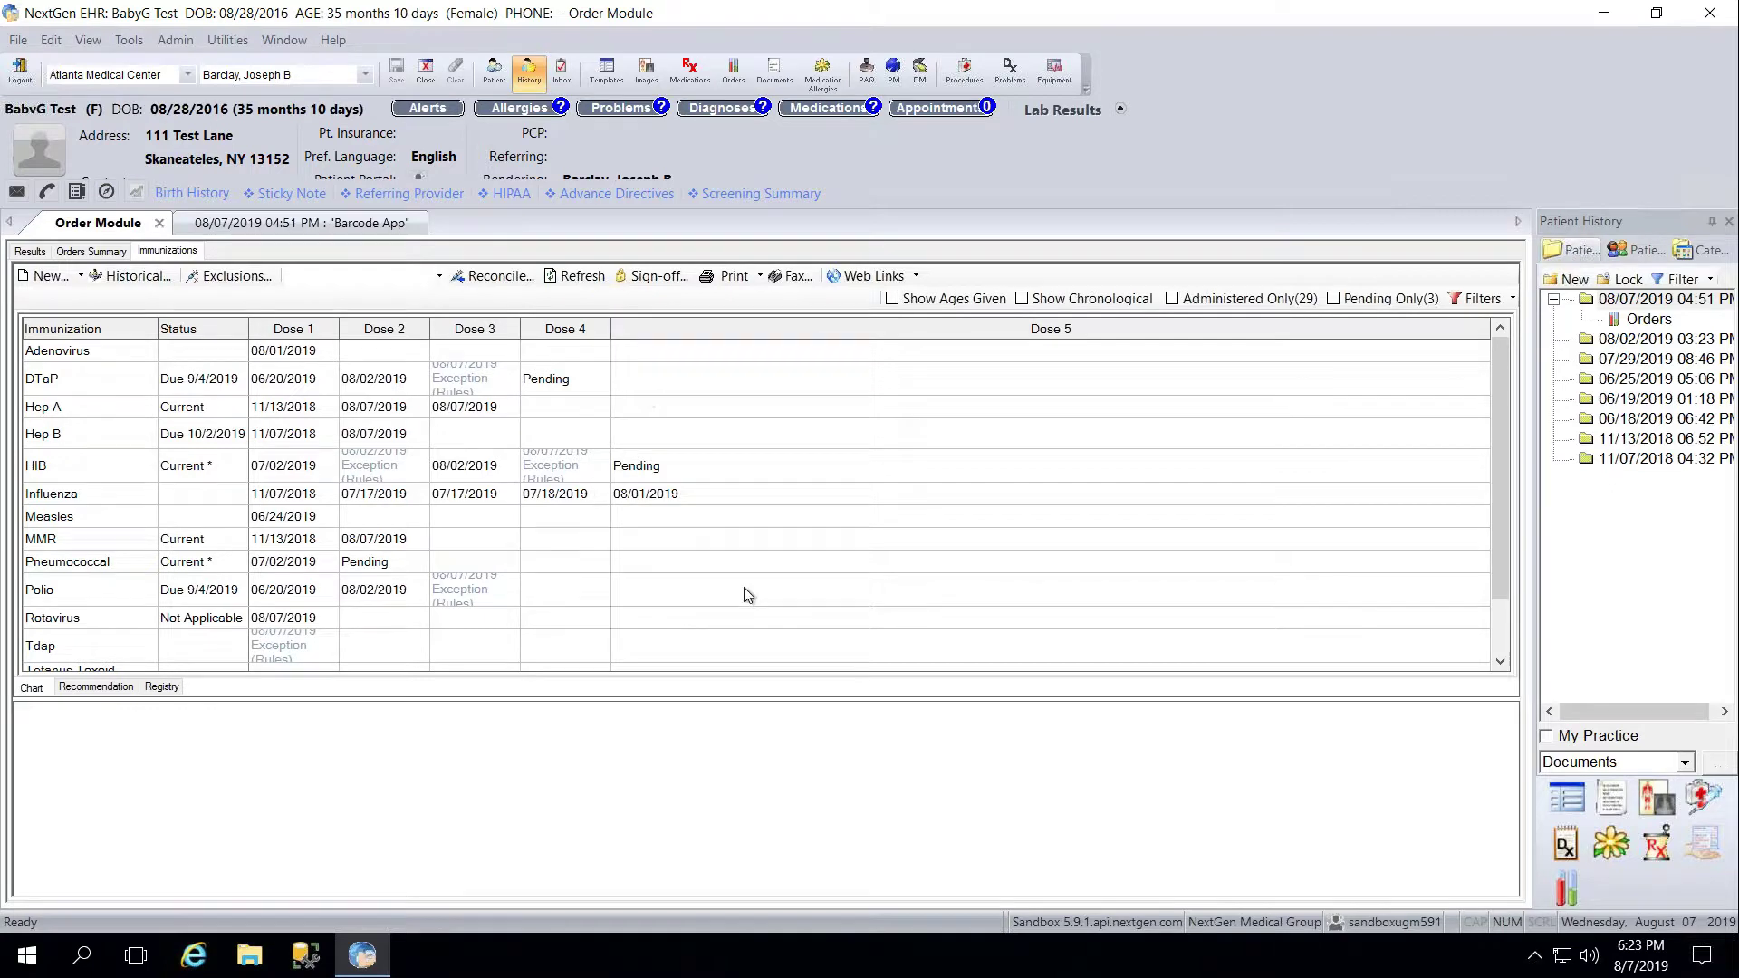
scroll(744, 589, down, 1)
click(288, 652)
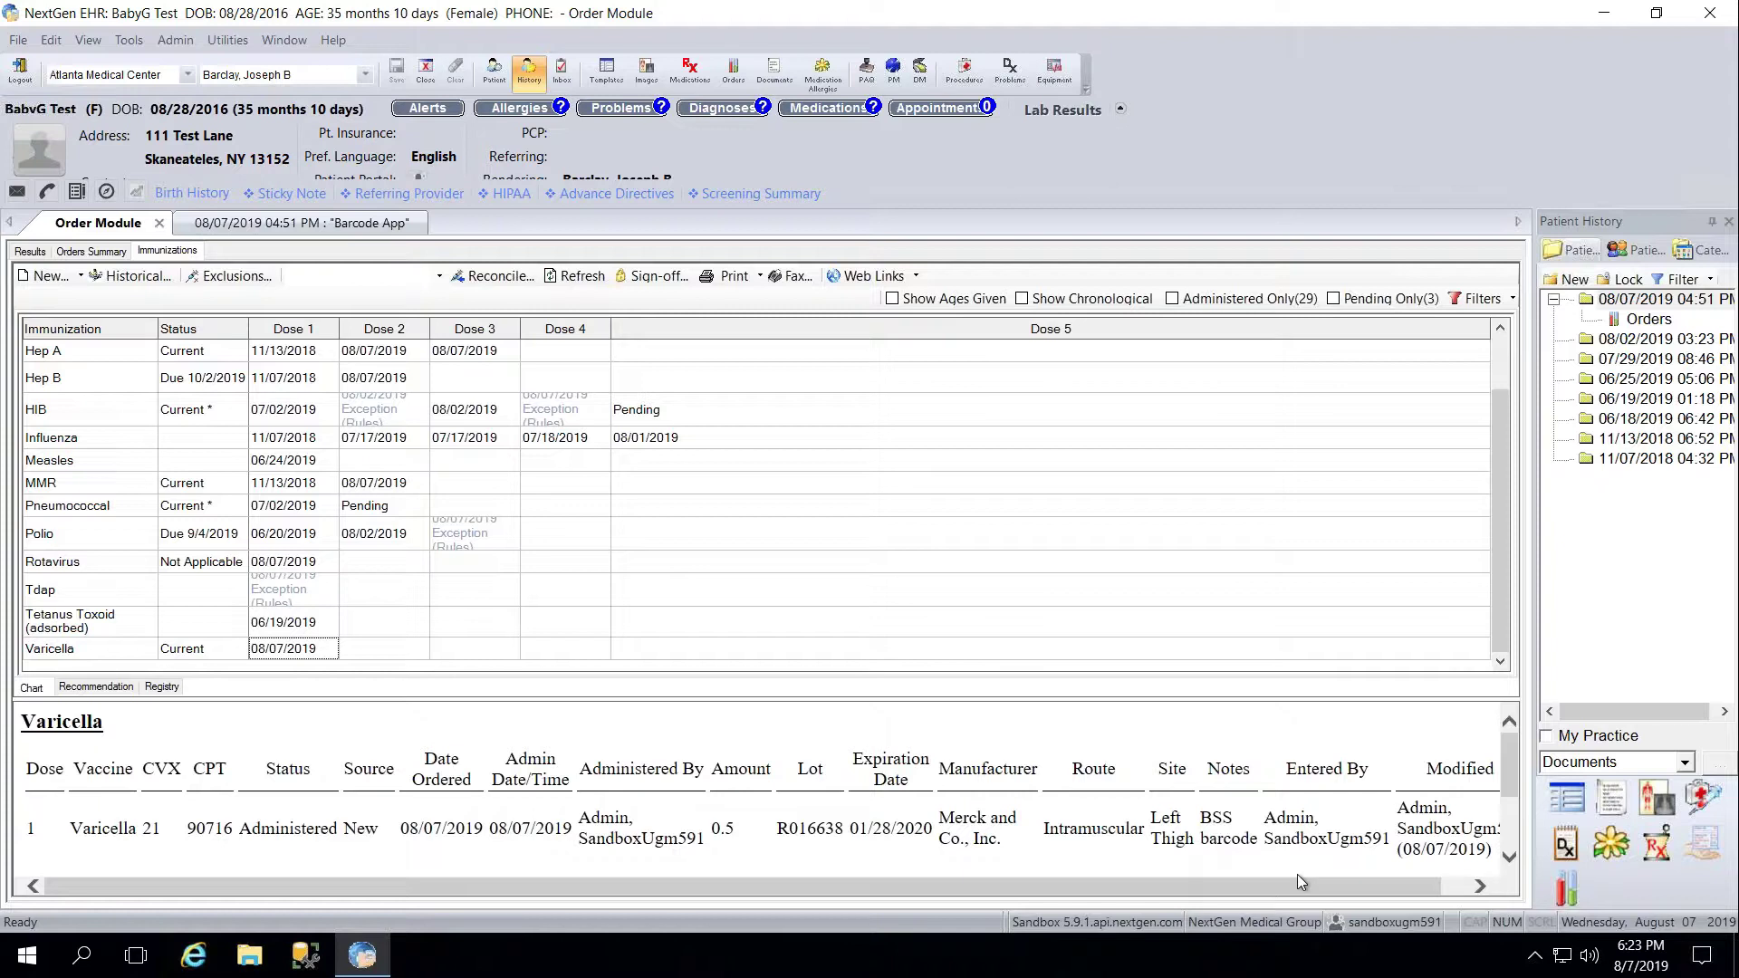
click(1477, 889)
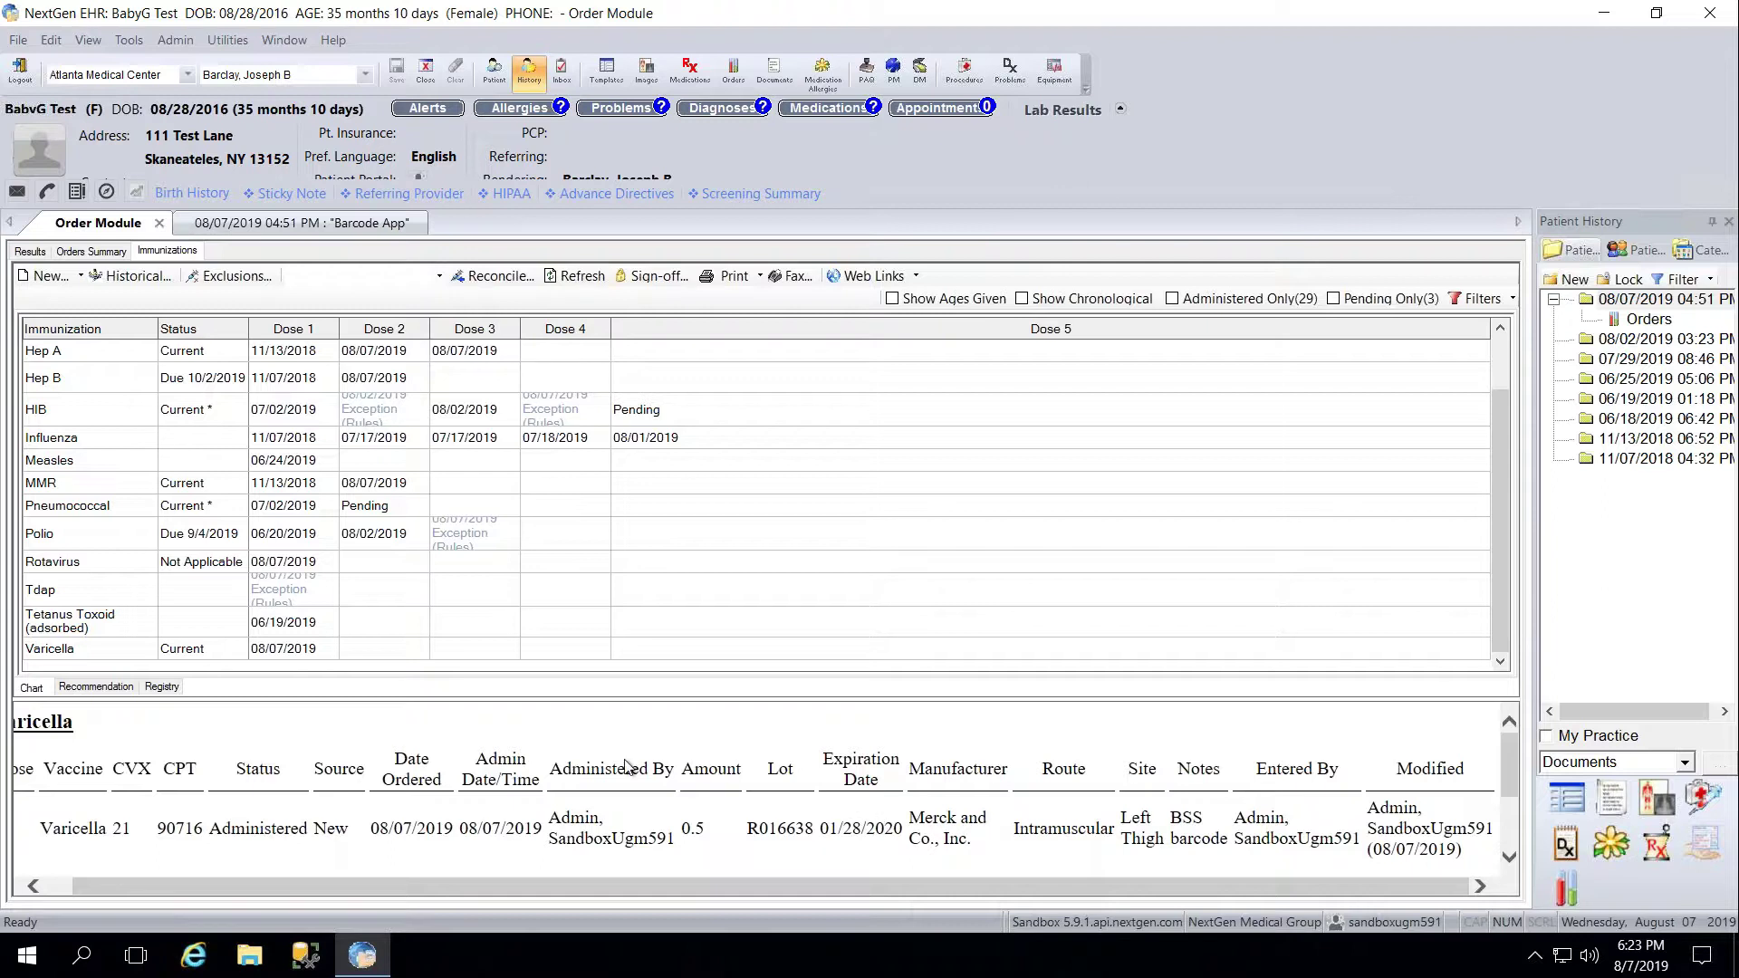
click(371, 489)
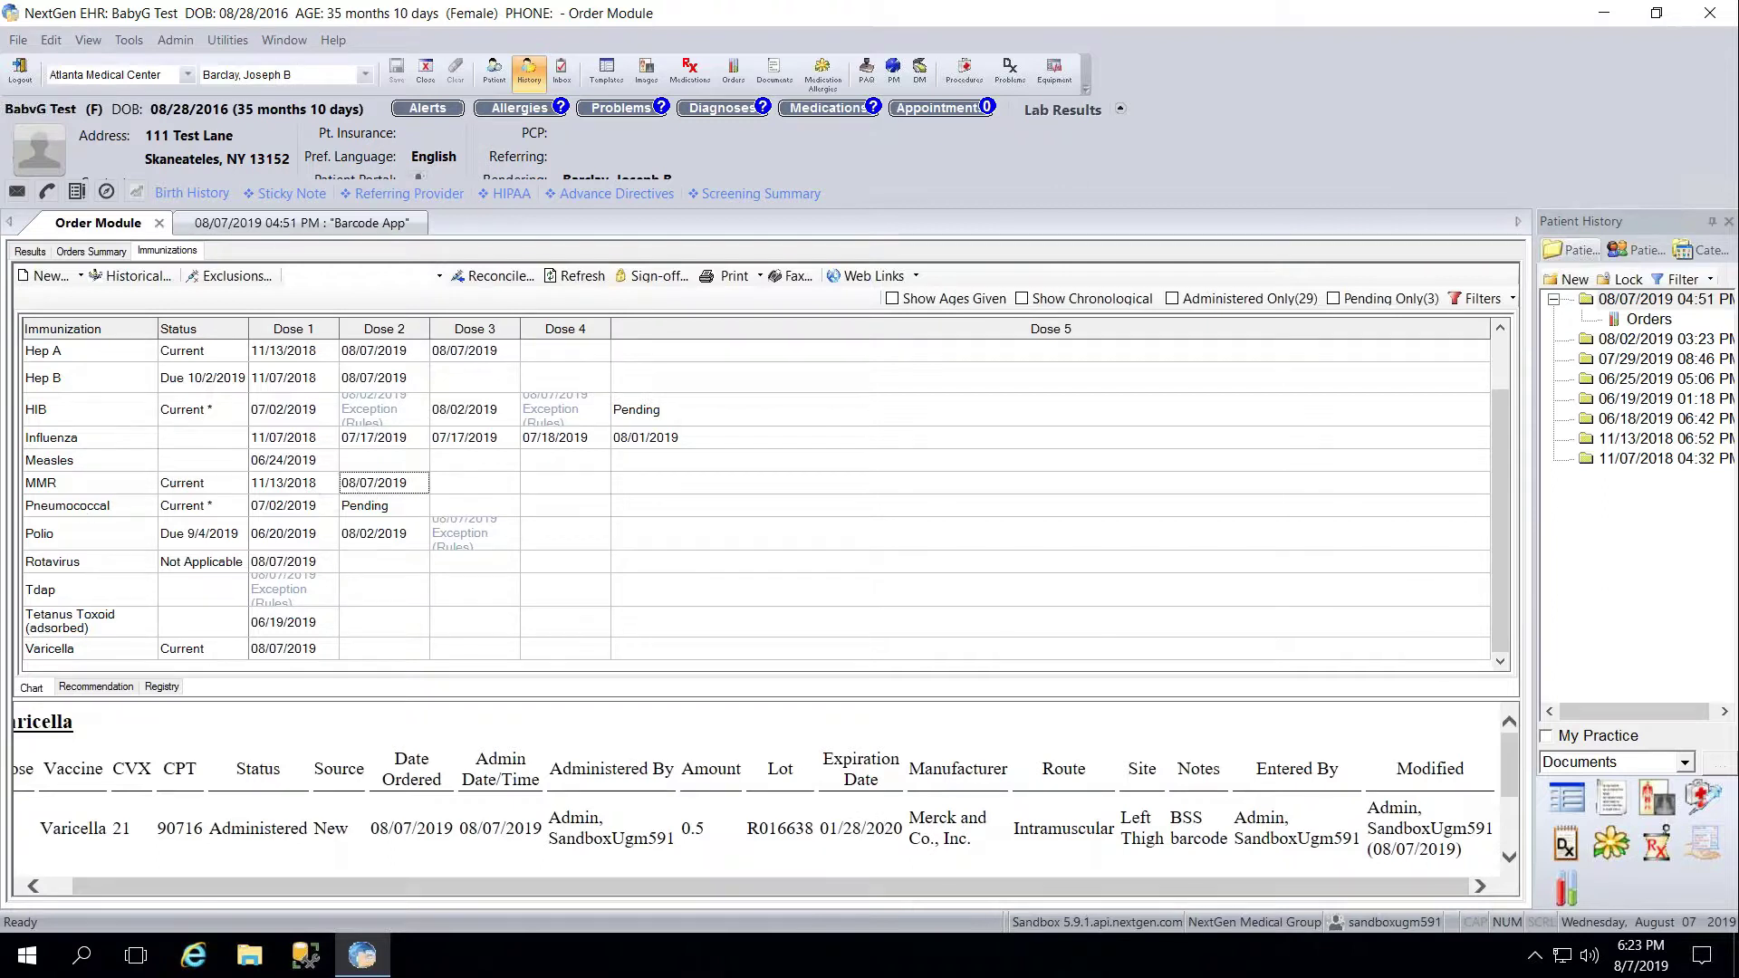